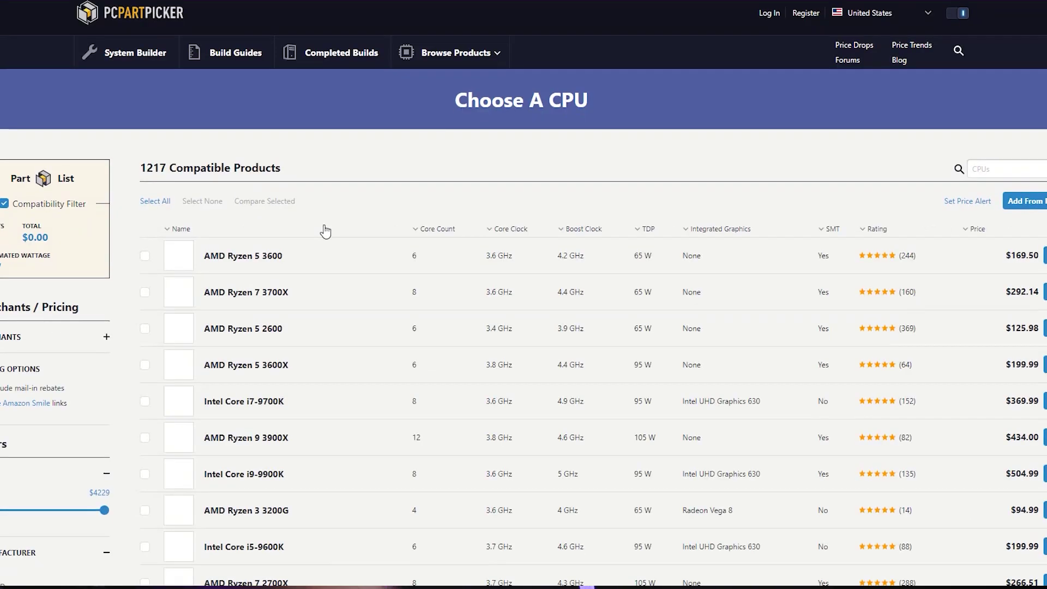
Look through the list of compatible CPUs, comparing core counts, clock speeds, ratings and prices.
scroll(325, 234, down, 3)
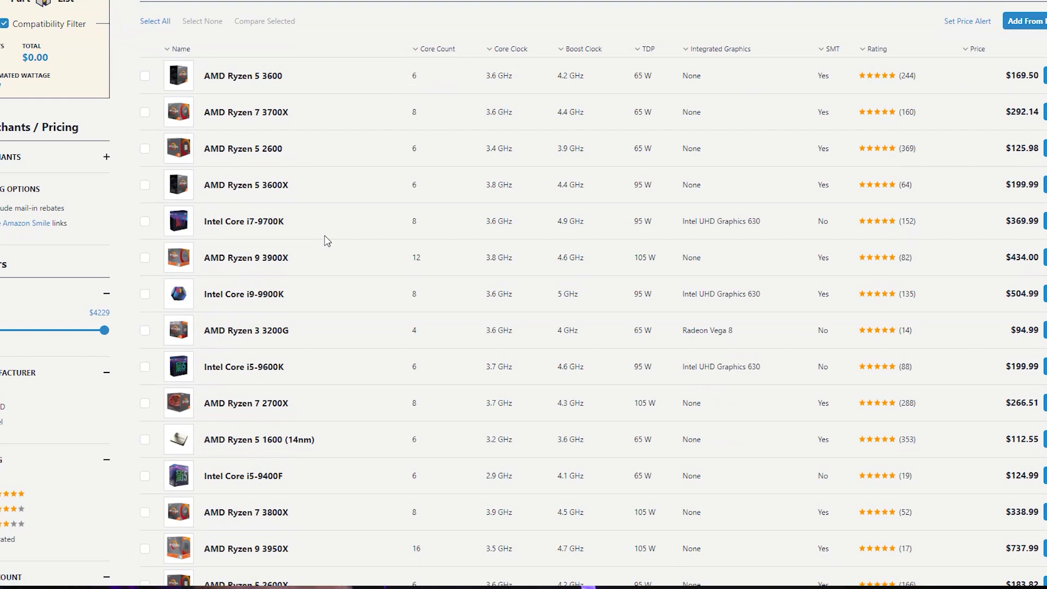
scroll(327, 242, down, 2)
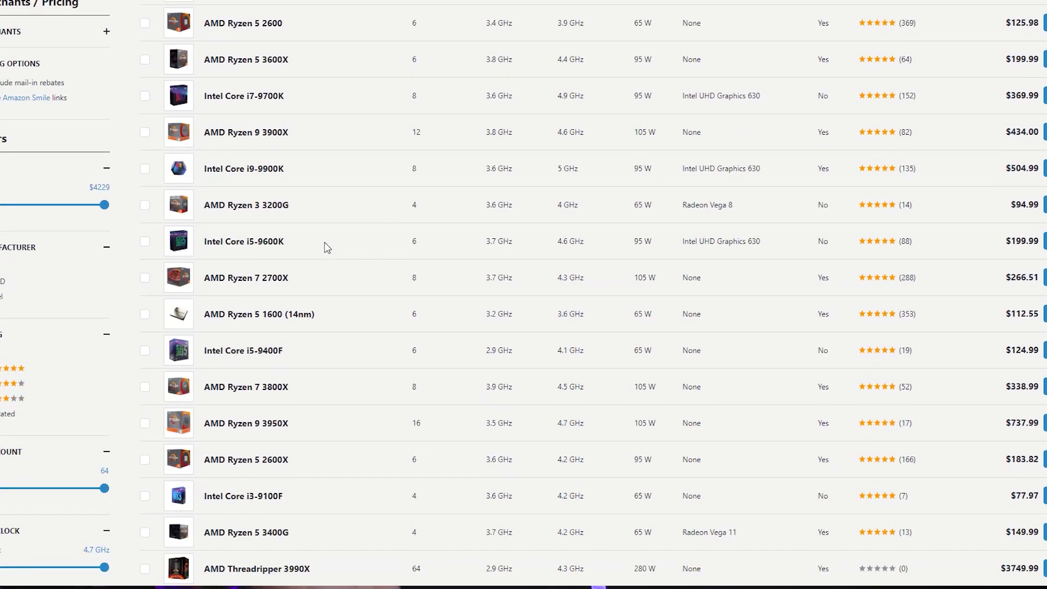
scroll(327, 247, up, 3)
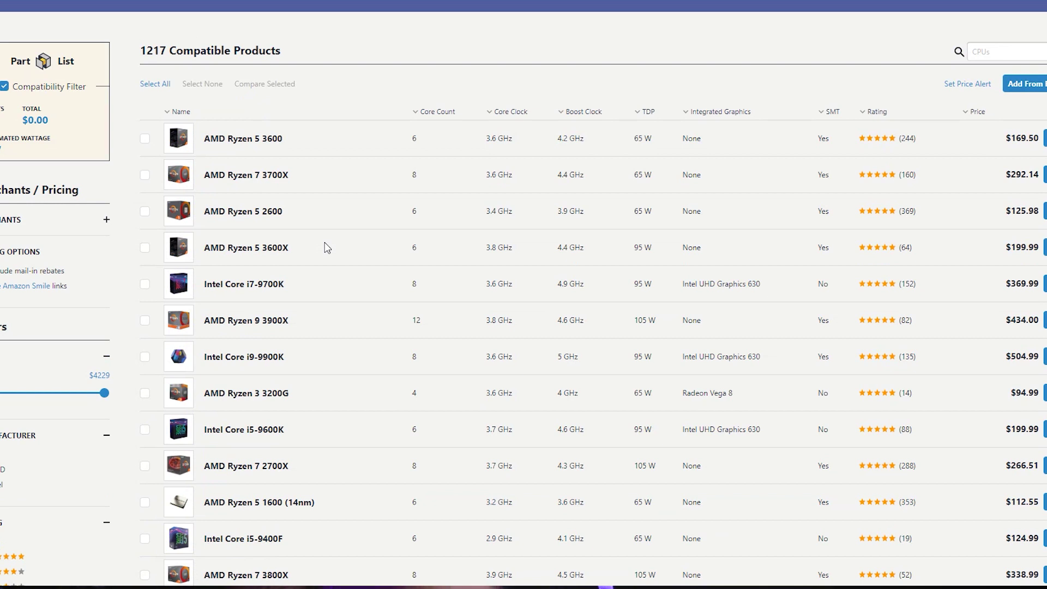
scroll(327, 248, down, 2)
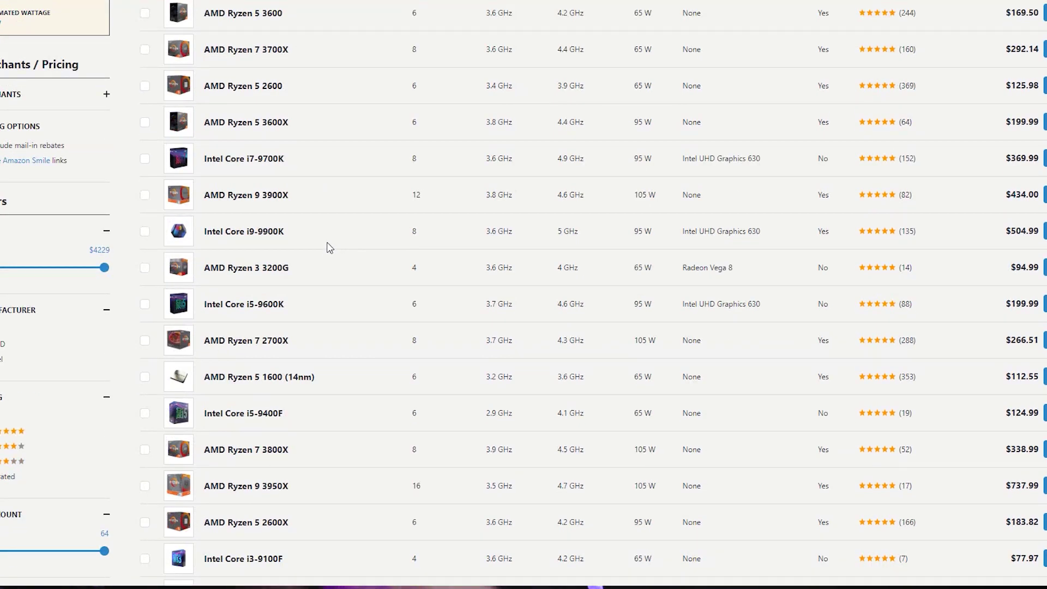
scroll(328, 253, down, 3)
scroll(327, 252, up, 6)
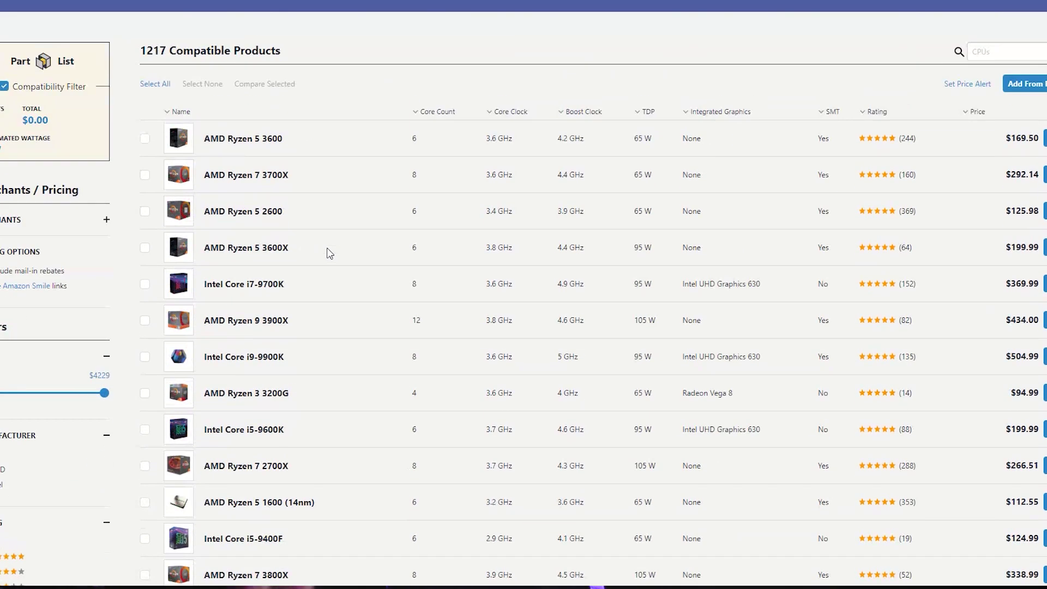
scroll(328, 256, down, 1)
scroll(326, 201, down, 2)
scroll(301, 269, down, 2)
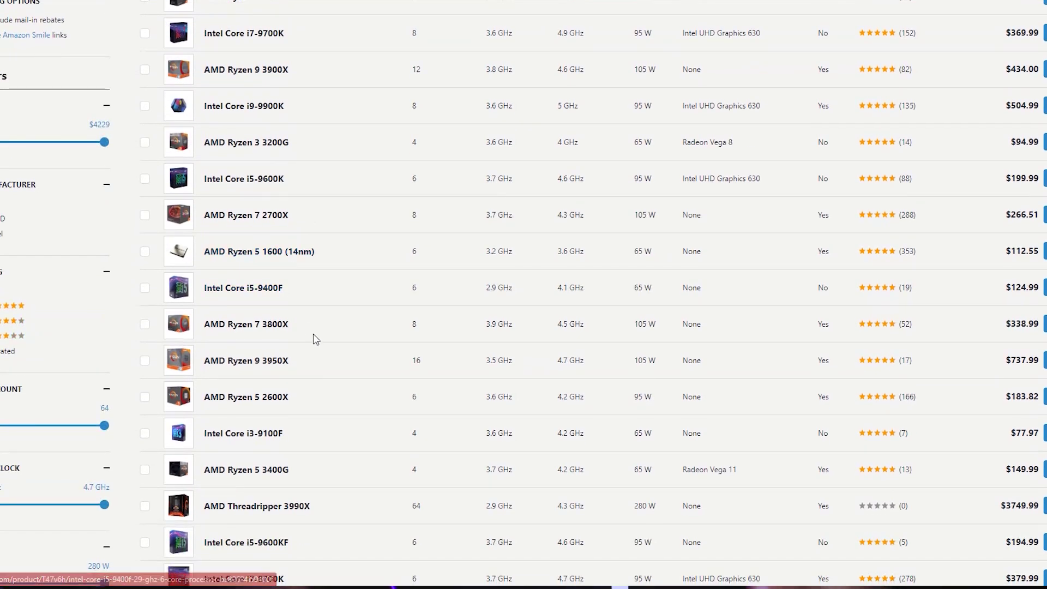
scroll(313, 339, down, 3)
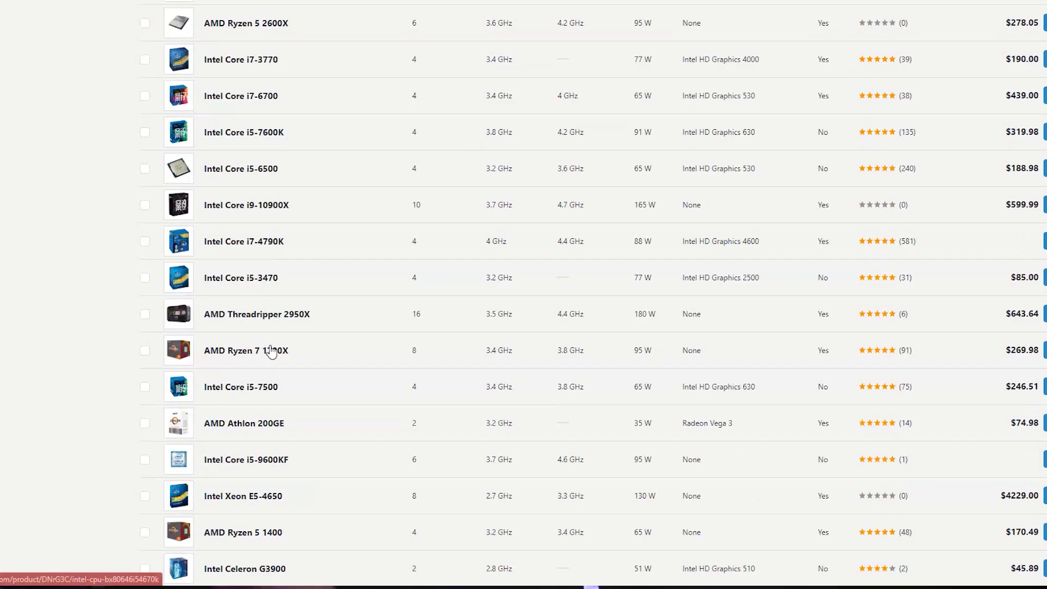
scroll(343, 411, down, 5)
scroll(275, 354, up, 15)
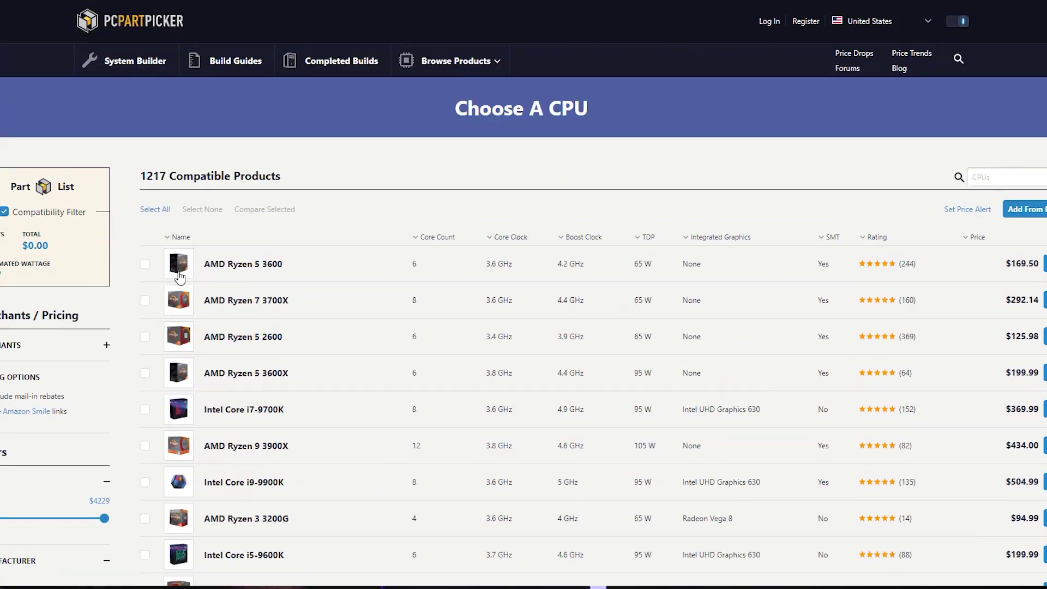
Select the AMD Ryzen 5 3600 as the CPU and add it to the system build.
click(146, 265)
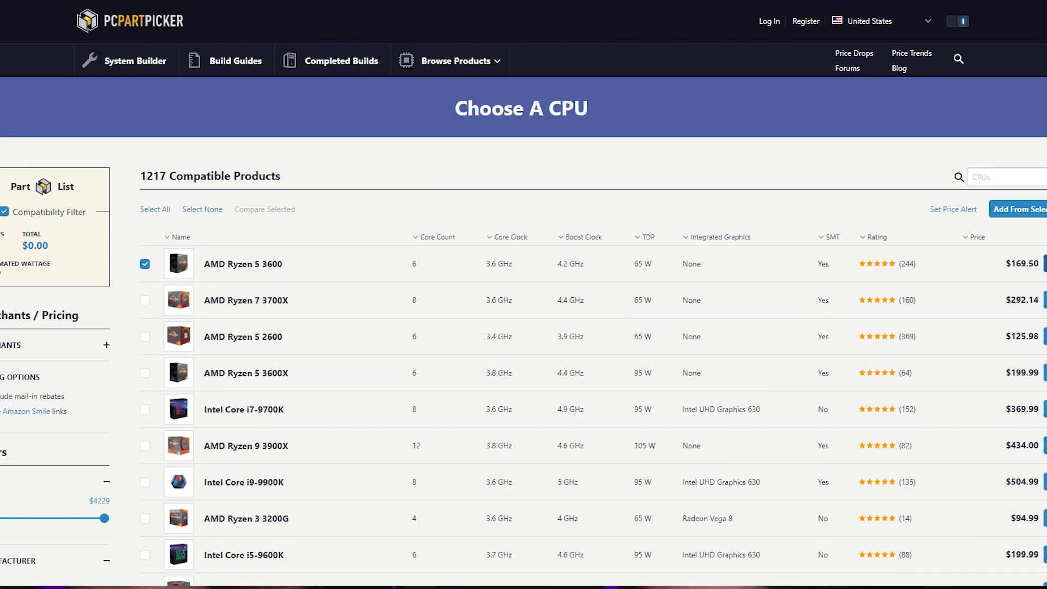
mouse_move(187, 262)
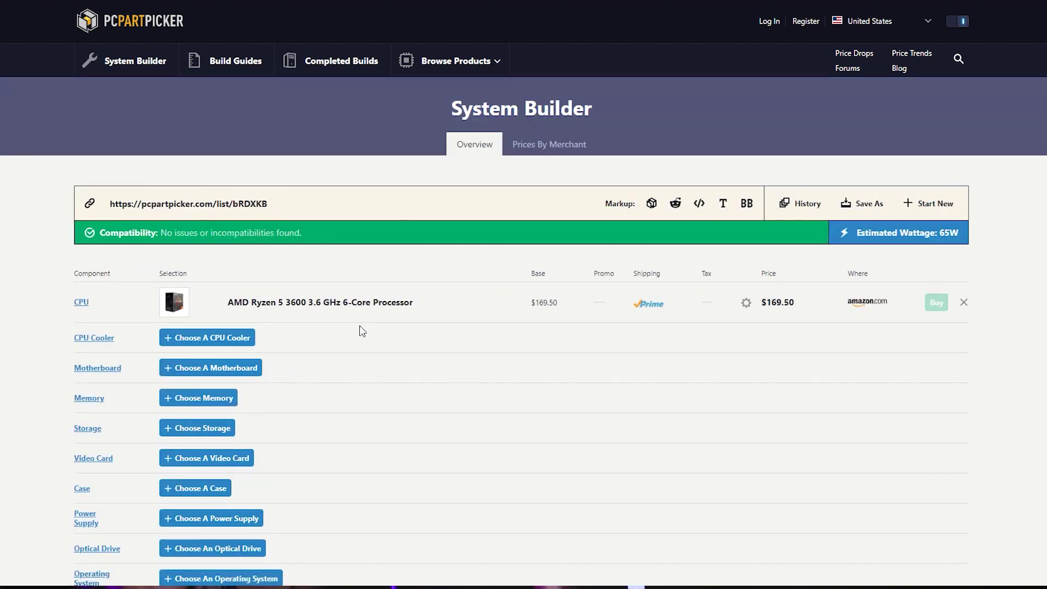
scroll(360, 331, down, 2)
scroll(359, 331, down, 1)
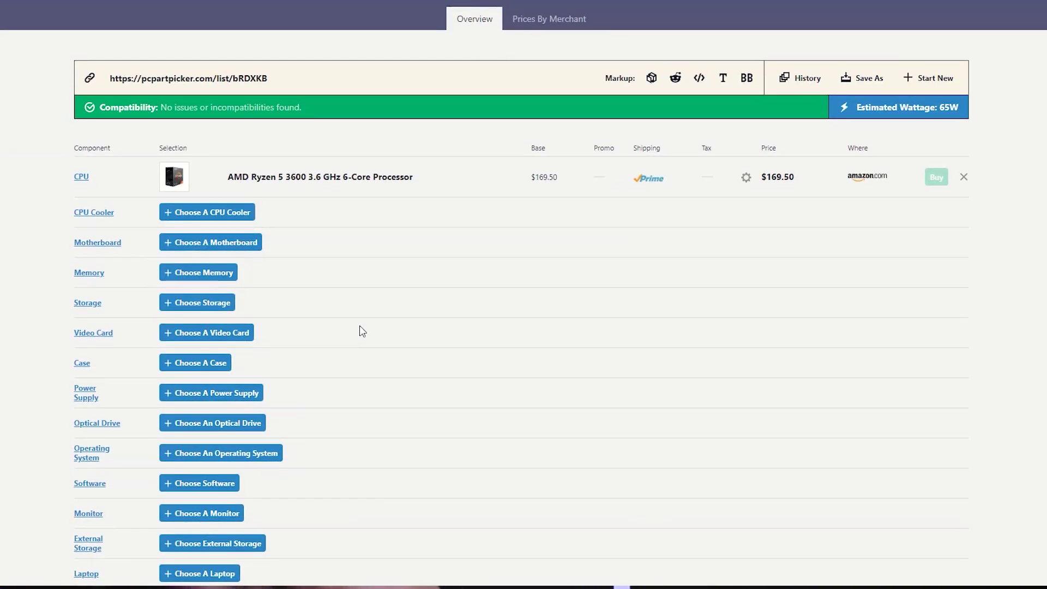
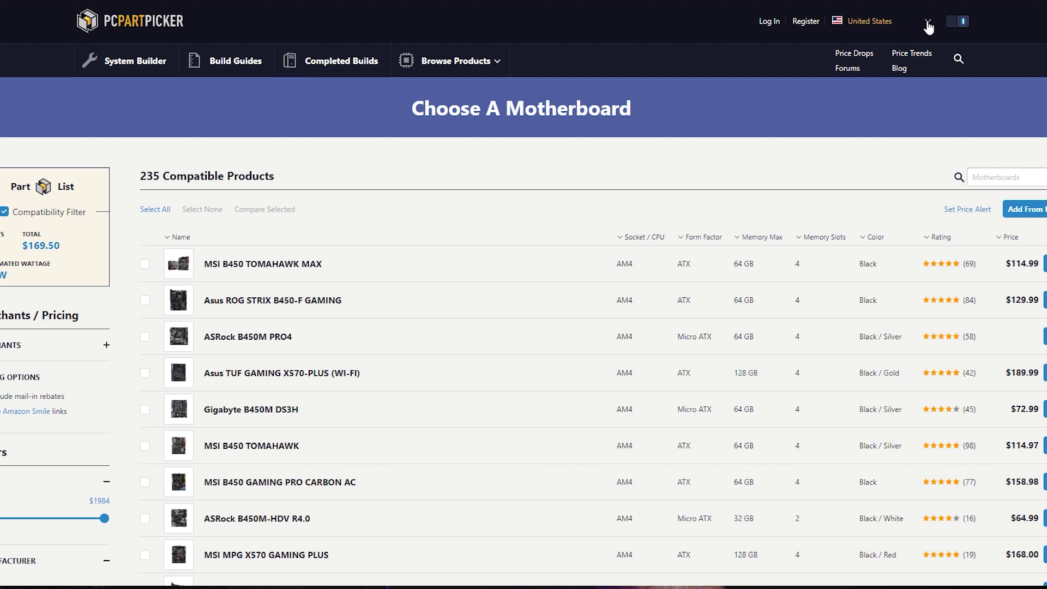
Switch the site's country to India and return it to United States.
click(928, 24)
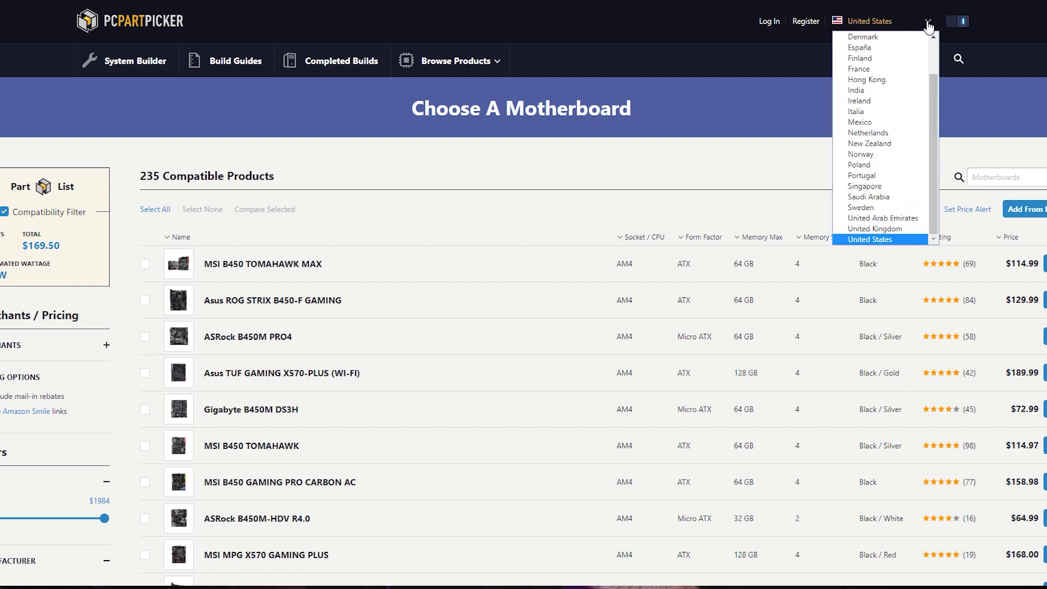
click(883, 90)
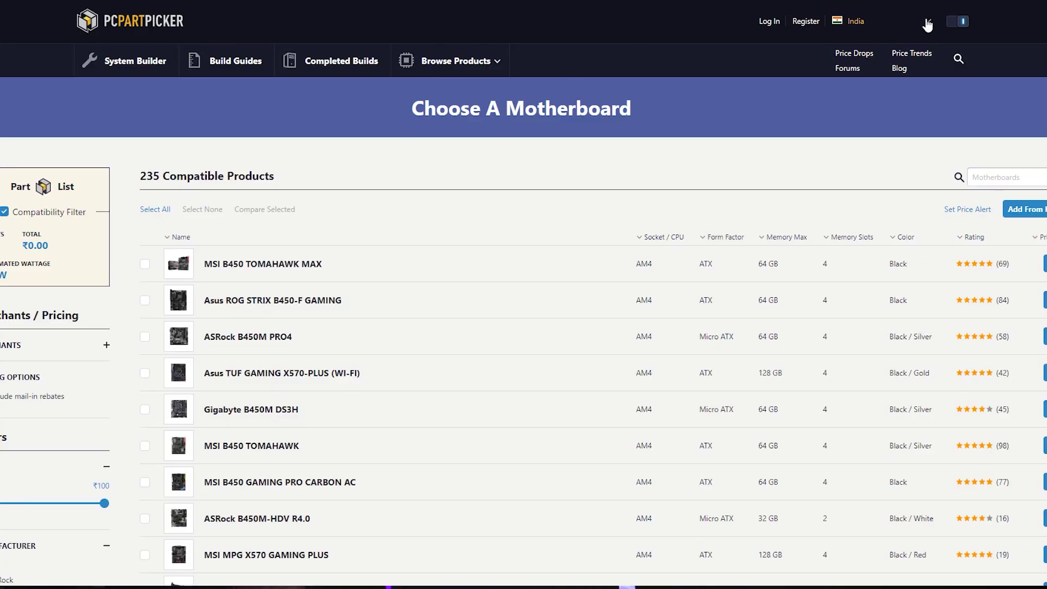
click(927, 25)
scroll(881, 218, down, 3)
click(862, 241)
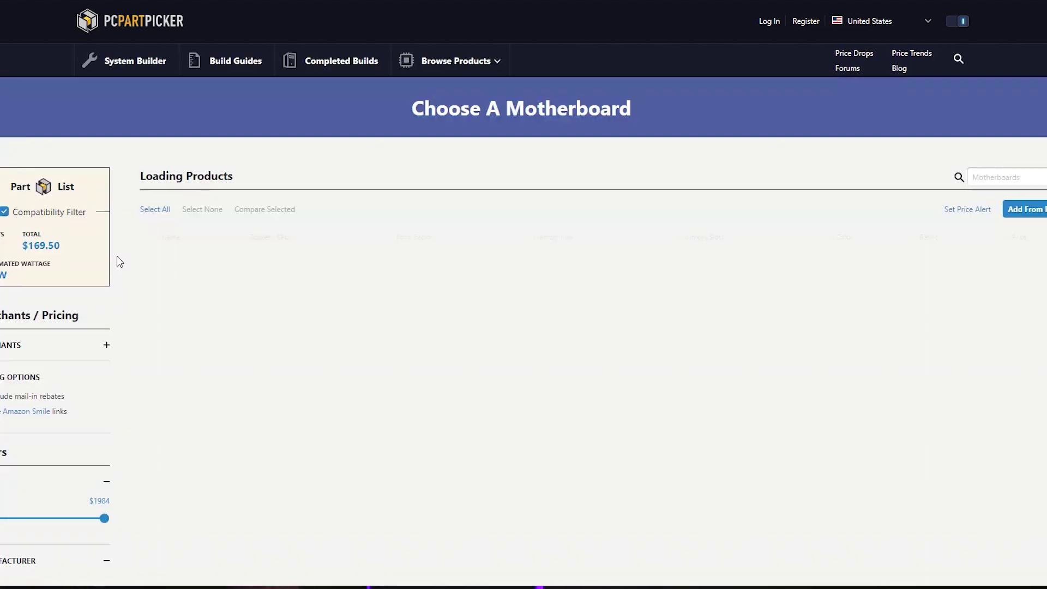
Sort the compatible motherboards by price from lowest to highest and look through the list.
click(273, 268)
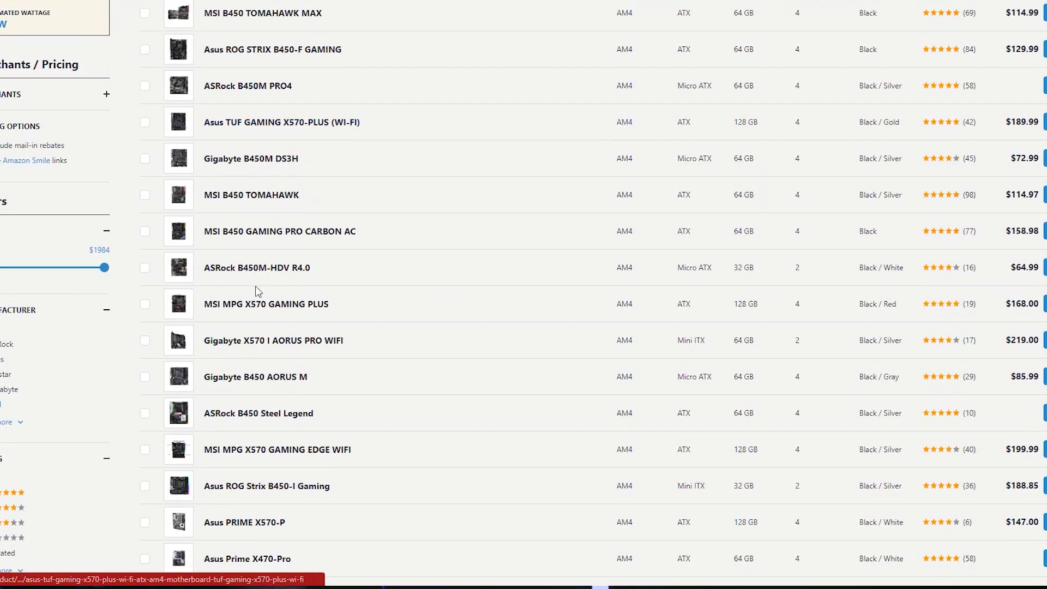
scroll(255, 286, down, 3)
scroll(255, 286, up, 7)
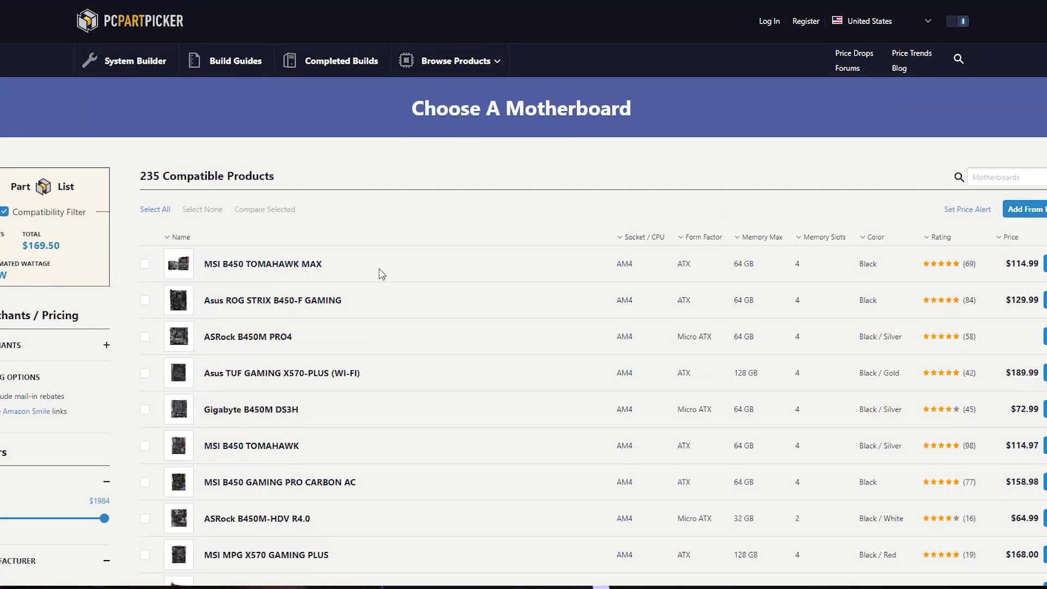
click(1014, 240)
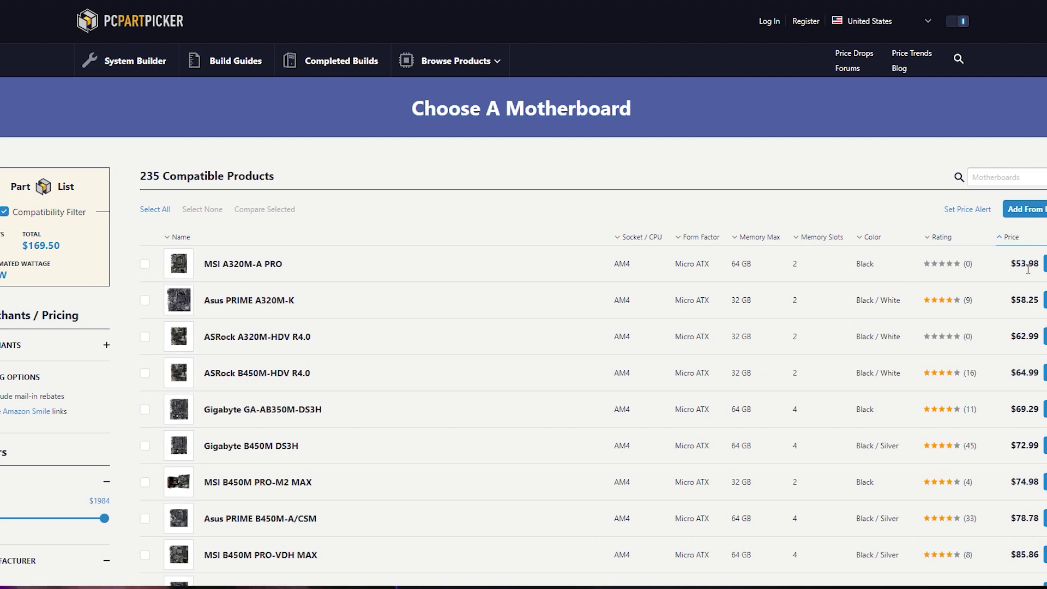
scroll(1028, 269, down, 3)
scroll(1028, 269, down, 15)
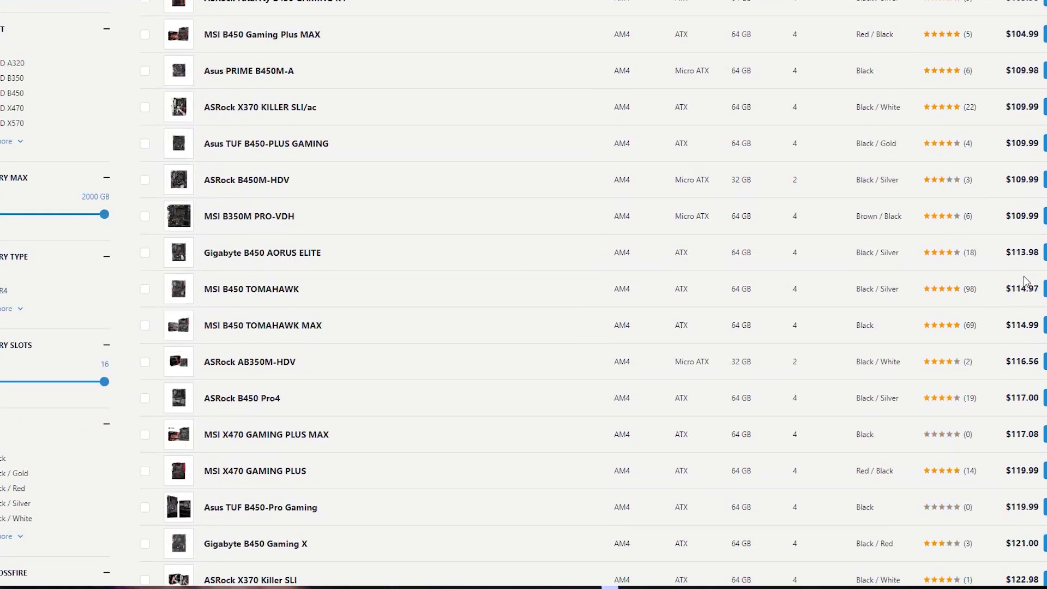
scroll(1023, 292, down, 6)
scroll(1022, 292, up, 10)
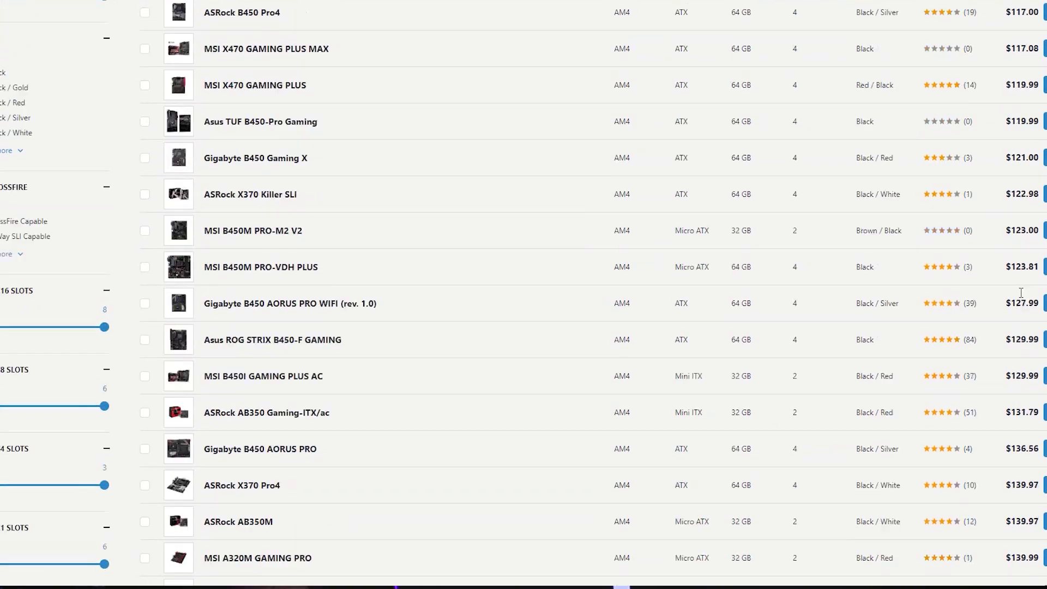
scroll(1021, 292, up, 15)
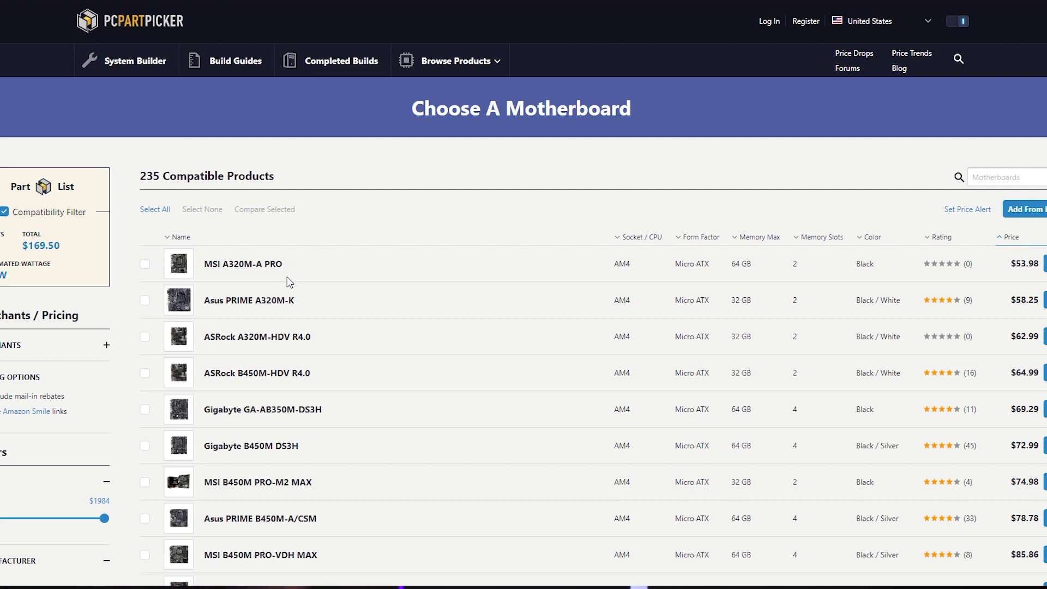
Add the MSI A320M-A PRO motherboard to the build and open the details of its compatibility warning.
click(145, 264)
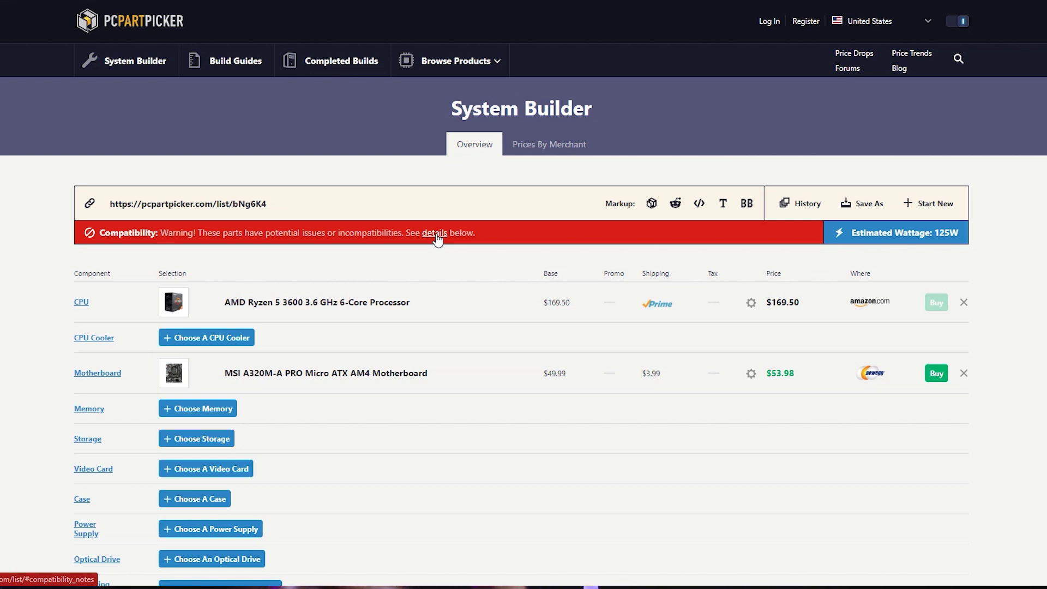
click(435, 234)
Select the MSI MPG X570 GAMING PLUS as the build's motherboard.
scroll(36, 148, up, 2)
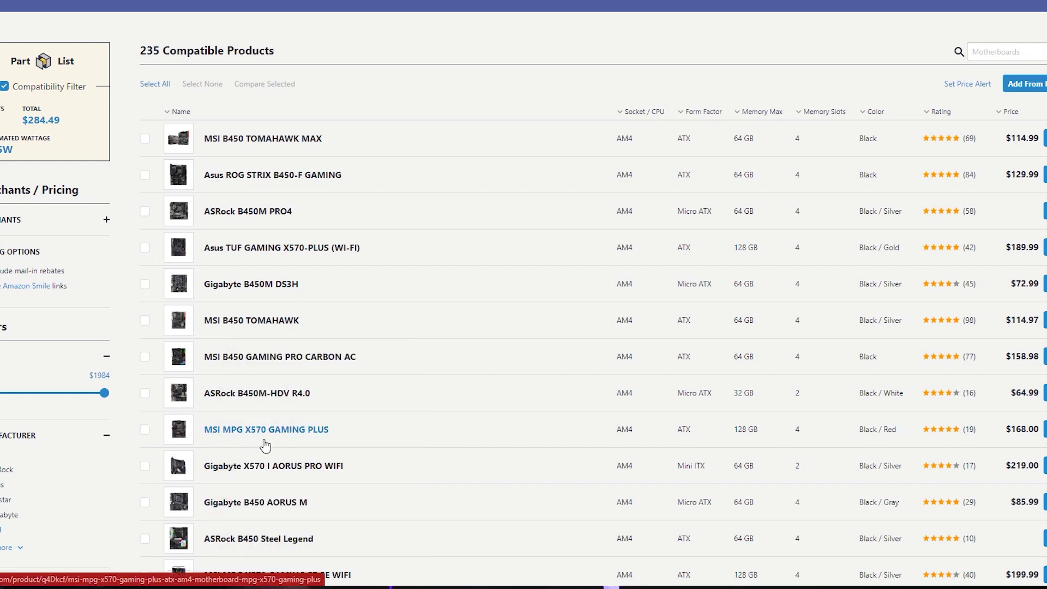
click(145, 429)
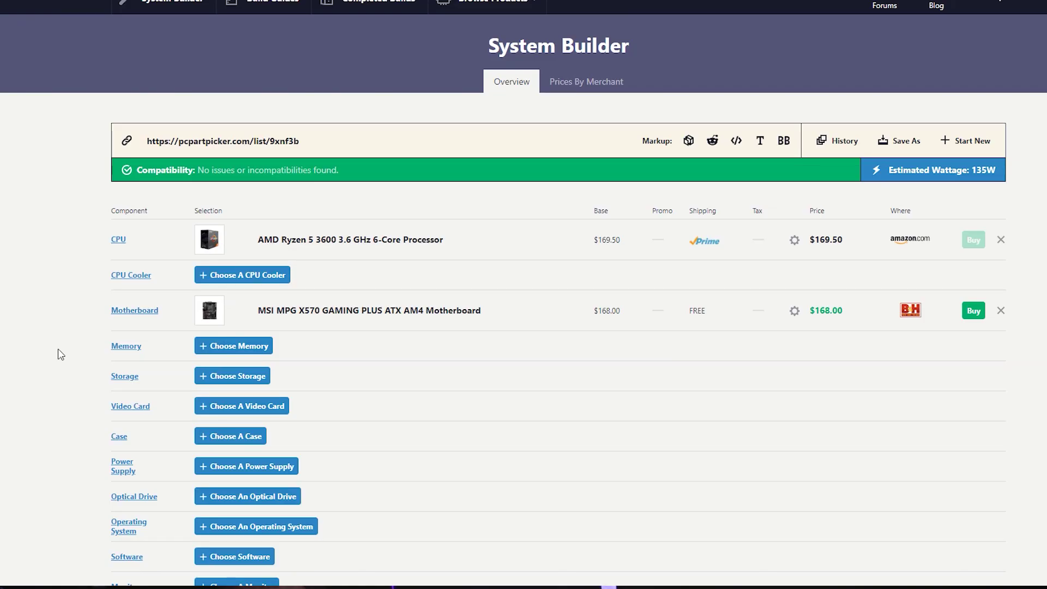
Filter the compatible memory to DDR4-3600 speed and sort it by price, lowest first.
click(246, 348)
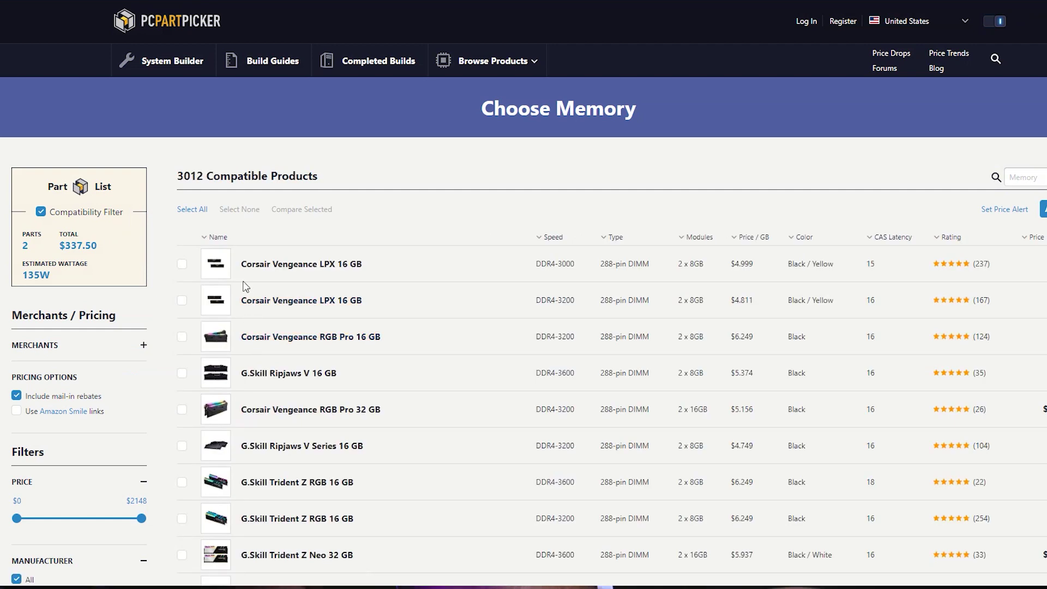
scroll(509, 322, down, 2)
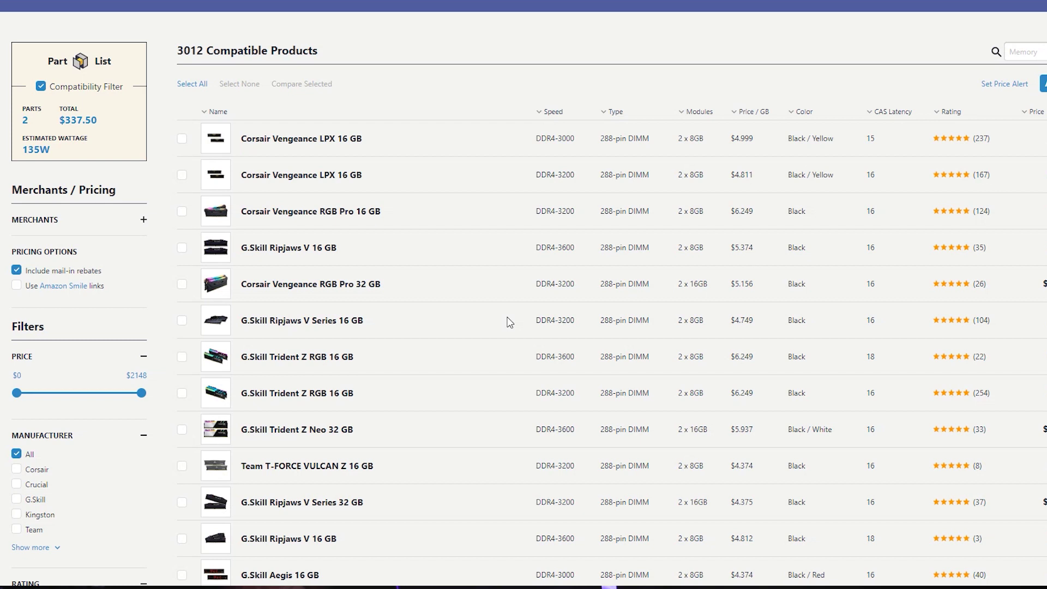
scroll(774, 267, up, 2)
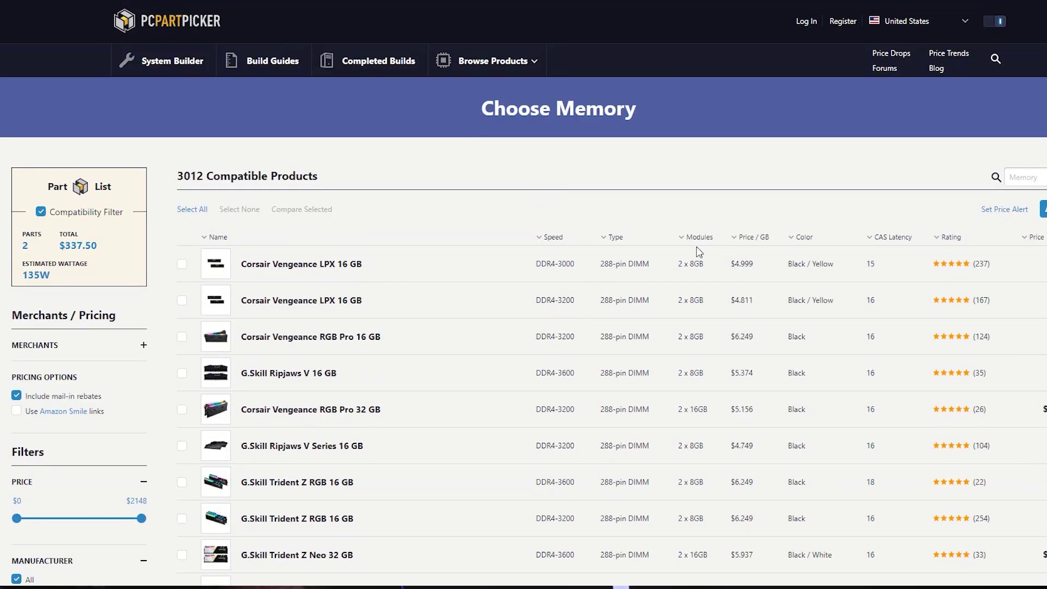
scroll(705, 306, down, 1)
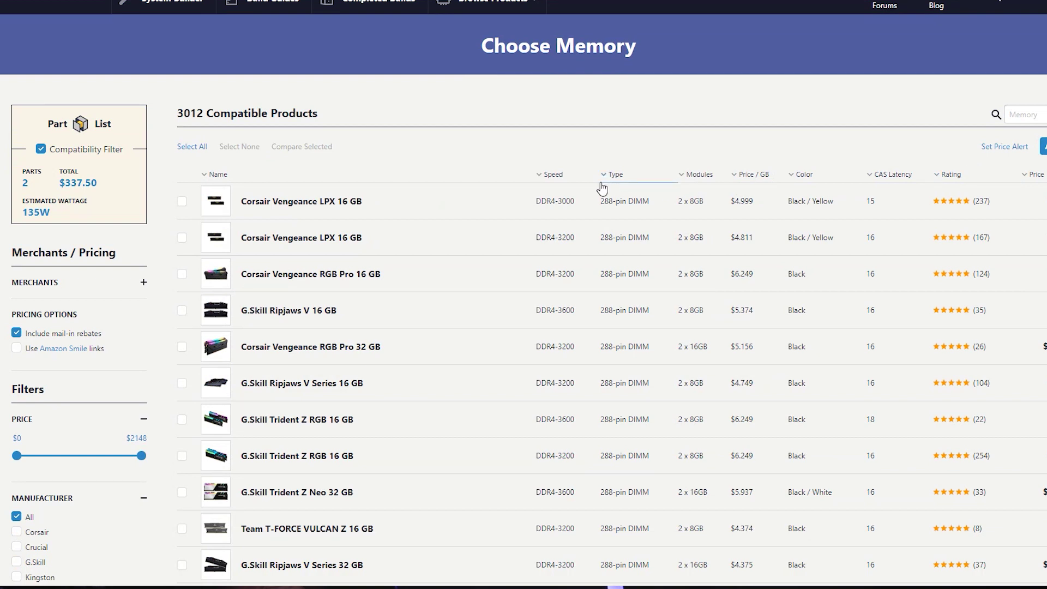
scroll(34, 326, down, 10)
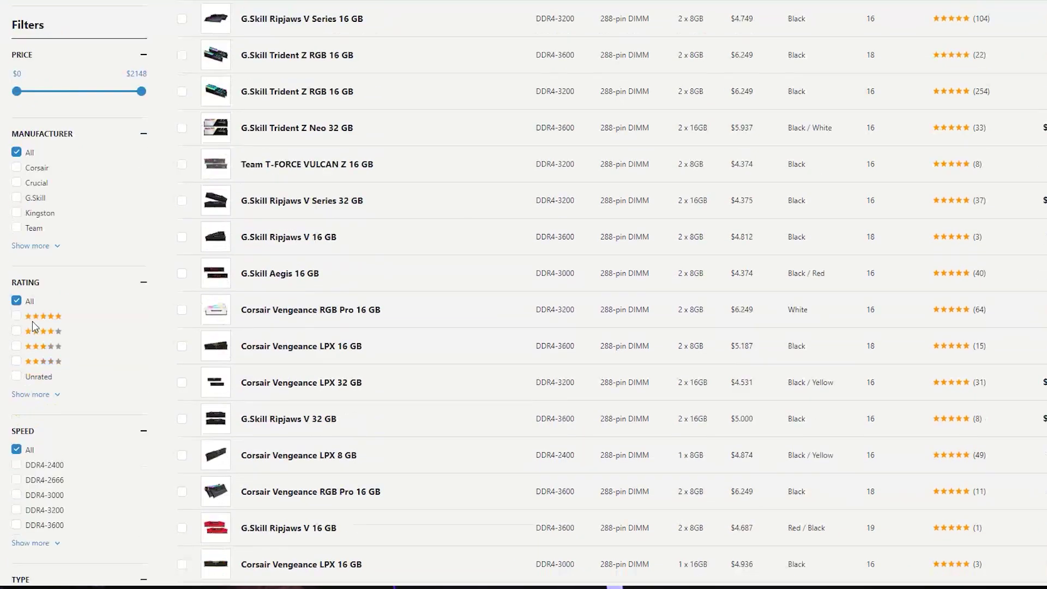
scroll(41, 298, up, 2)
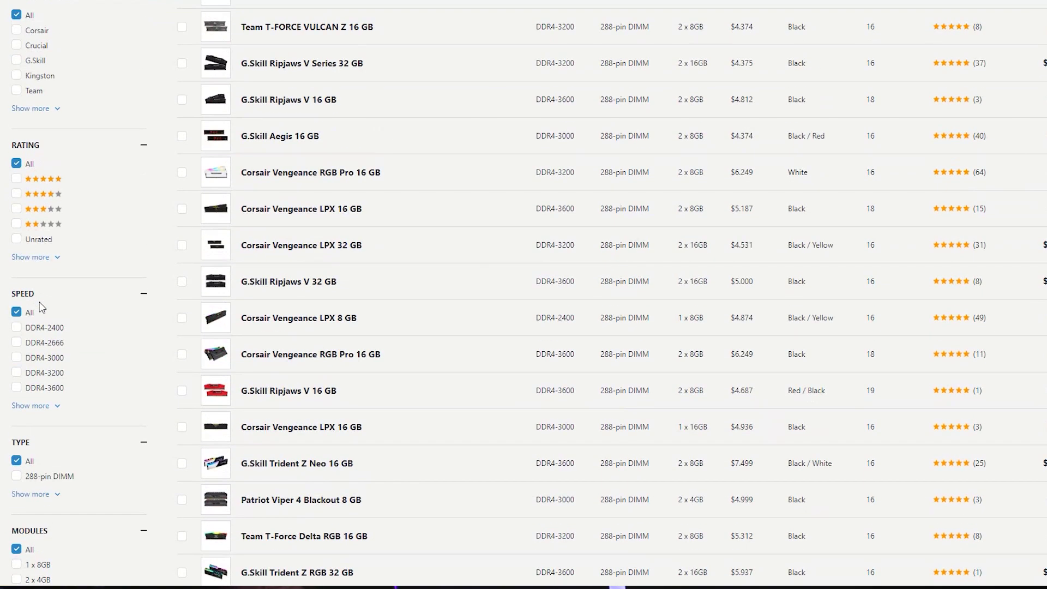
click(36, 406)
scroll(28, 410, down, 7)
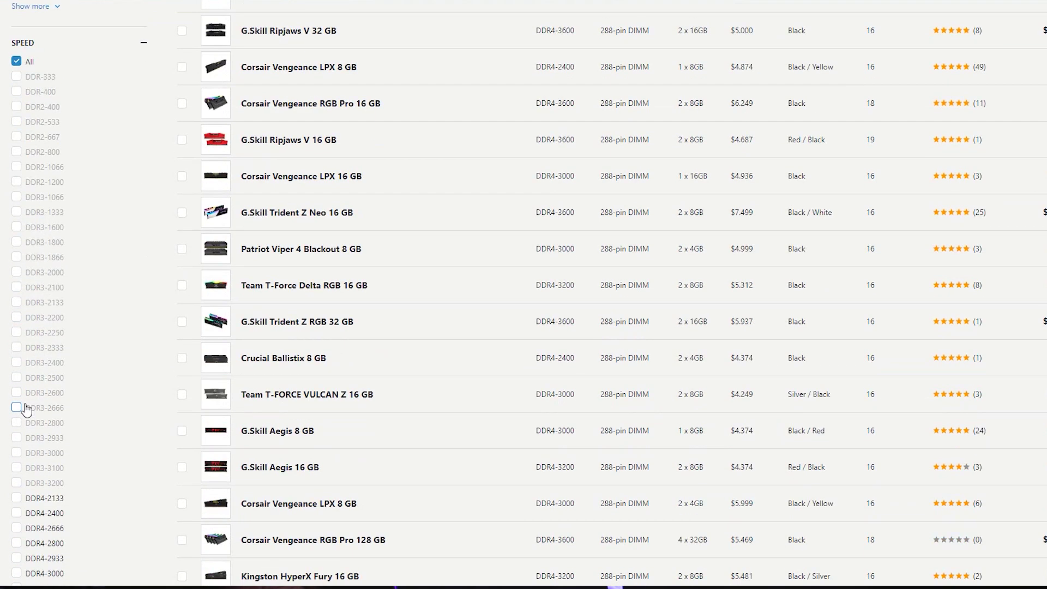
scroll(26, 409, down, 4)
scroll(23, 404, up, 2)
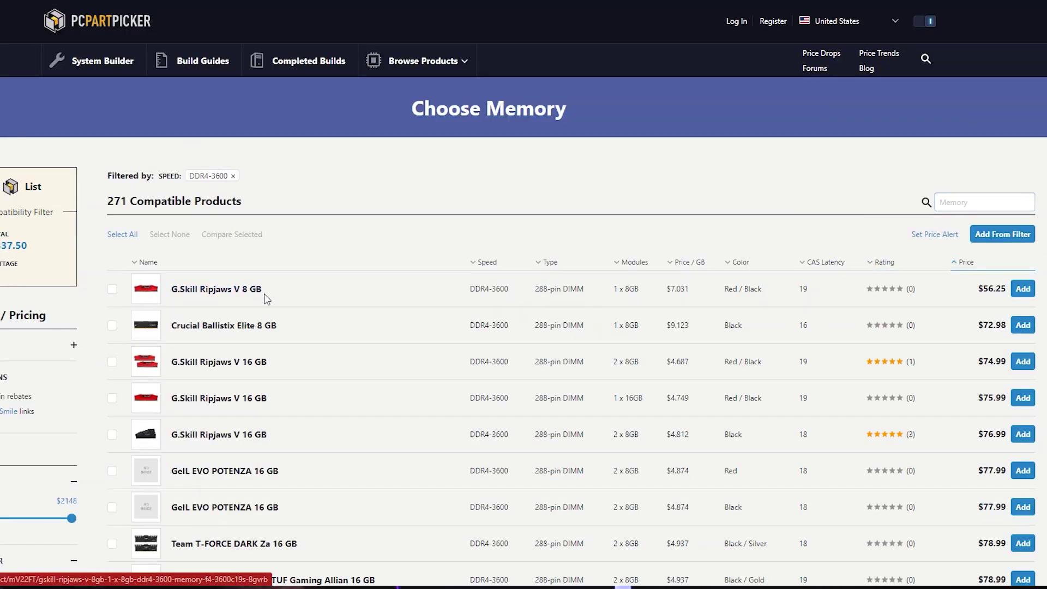
Add the red and black G.Skill Ripjaws V 16 GB memory kit with 2 x 8GB modules to the build.
scroll(267, 299, down, 2)
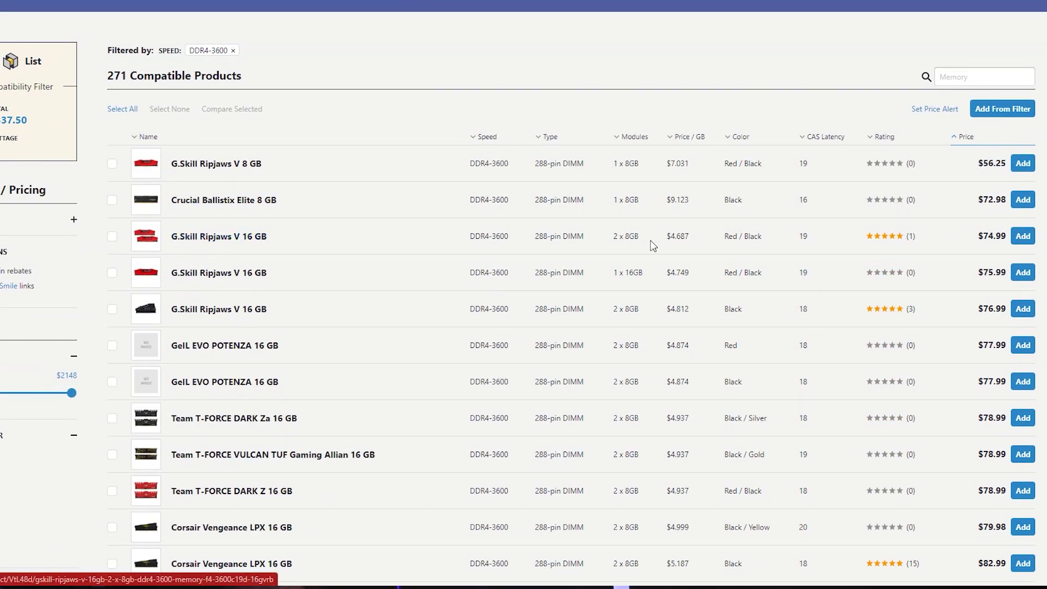
click(1023, 235)
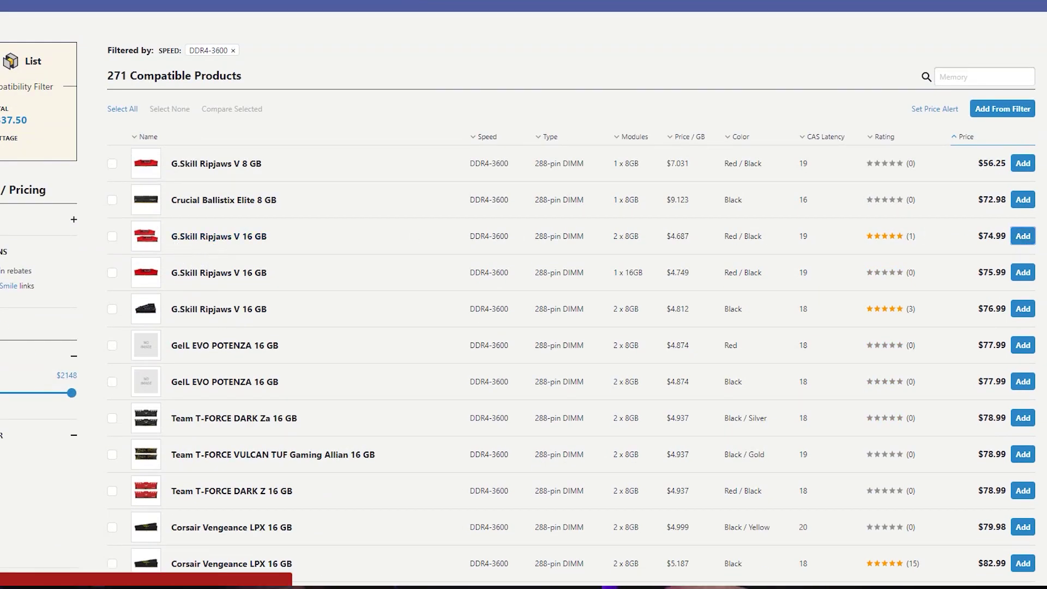
scroll(176, 312, down, 2)
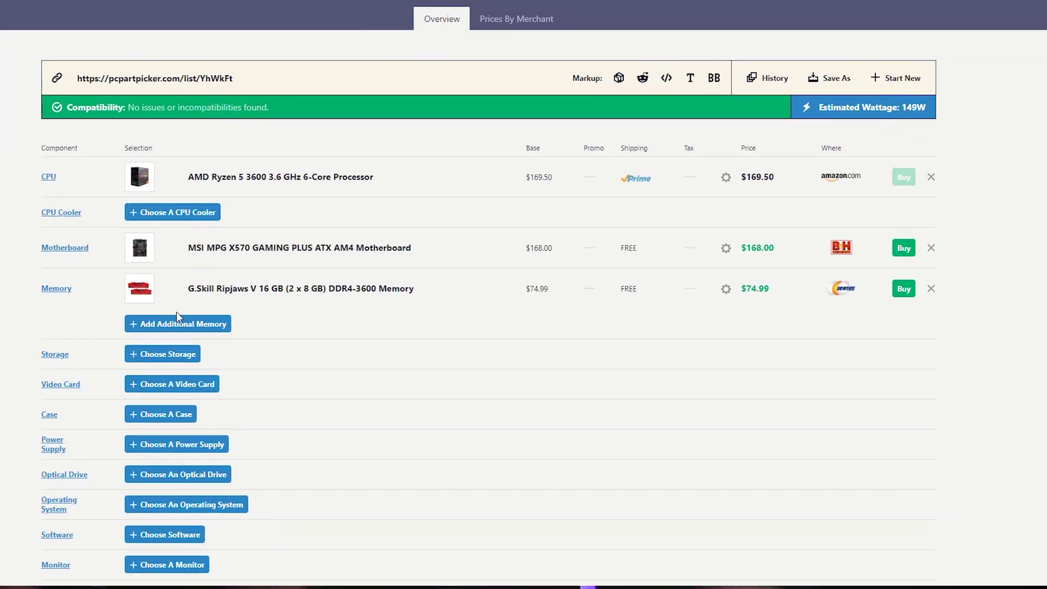
Add the Seagate Barracuda Compute 2 TB hard drive and the Samsung 970 Evo 500 GB SSD to the build.
click(189, 356)
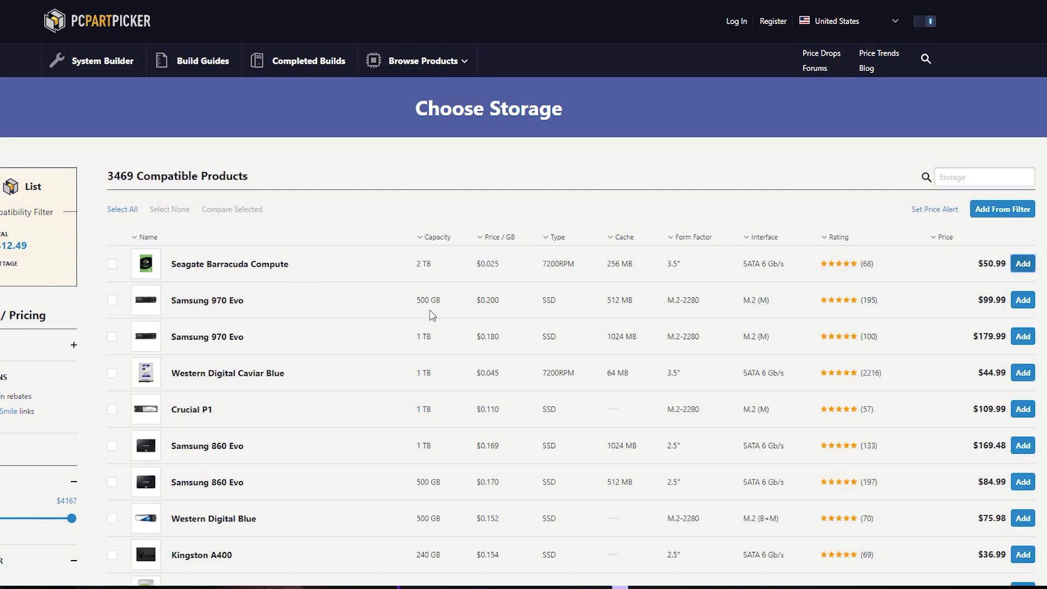
click(1023, 263)
scroll(239, 283, down, 3)
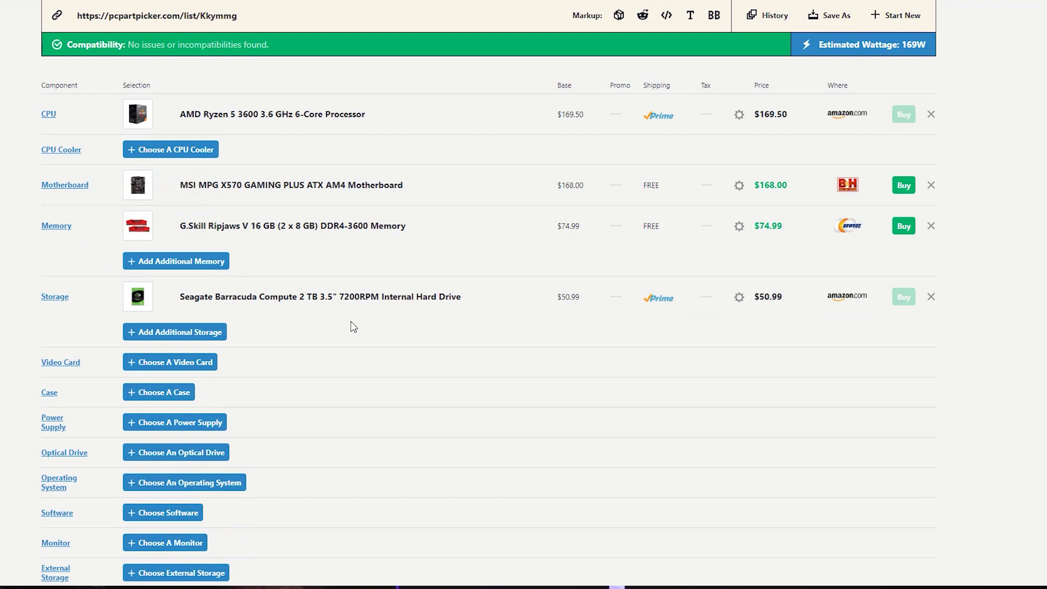
click(210, 339)
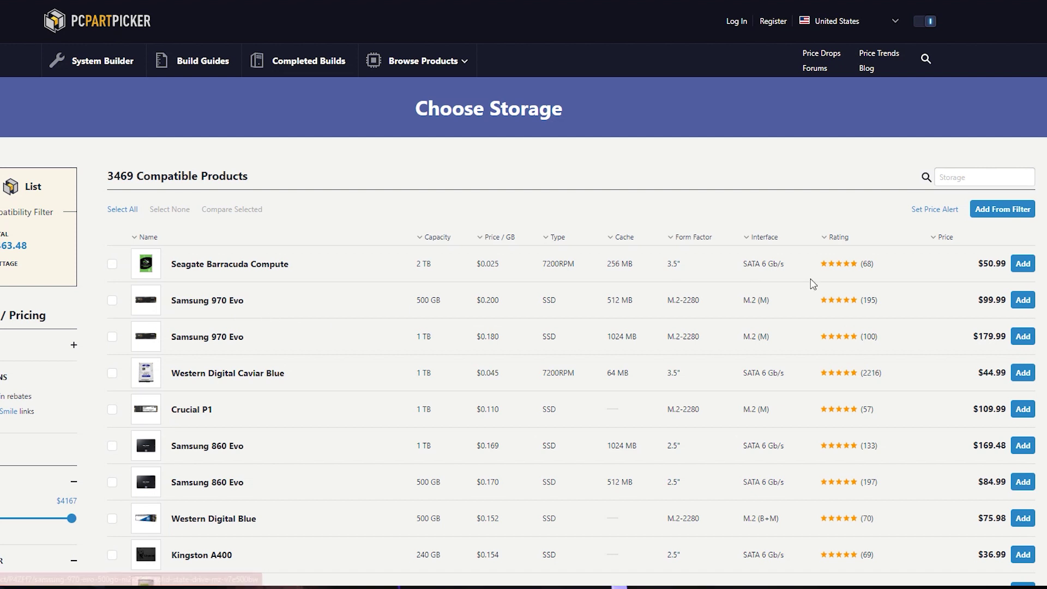
click(1022, 300)
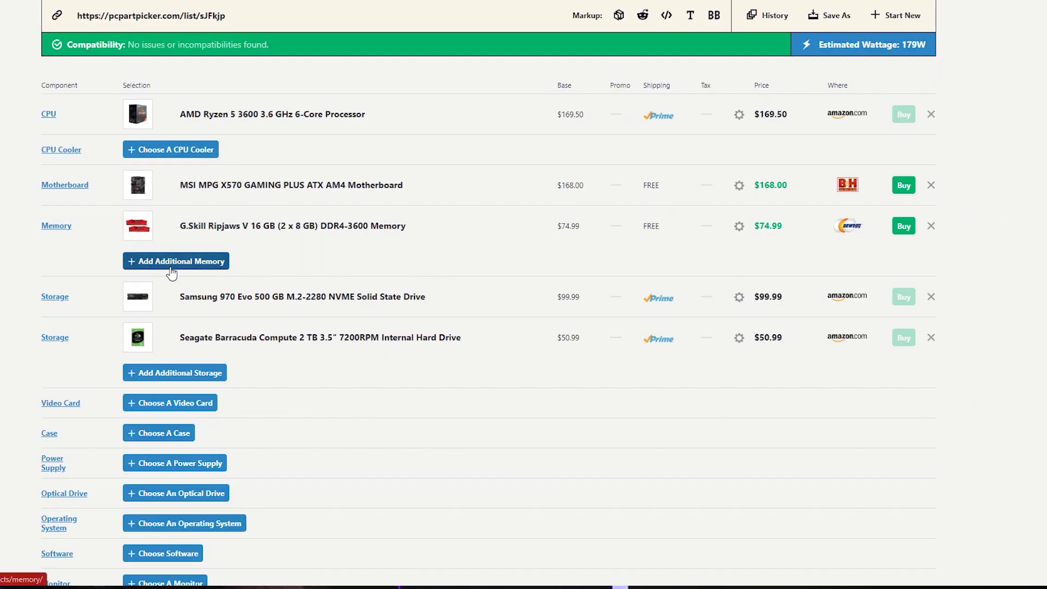
Add two more red and black G.Skill Ripjaws V 16 GB DDR4-3600 memory kits to the build.
click(174, 267)
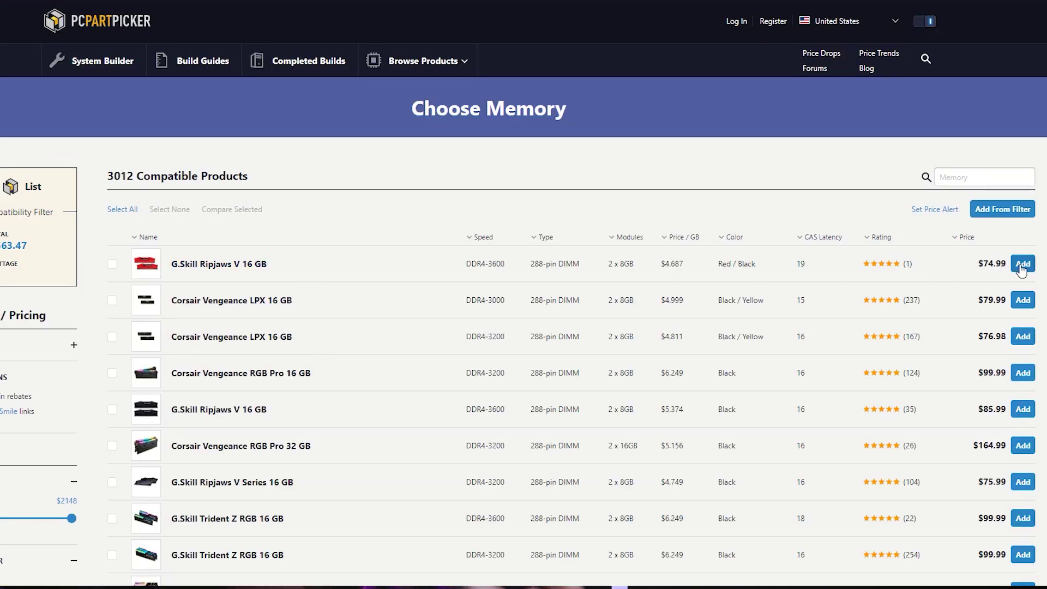
mouse_move(142, 389)
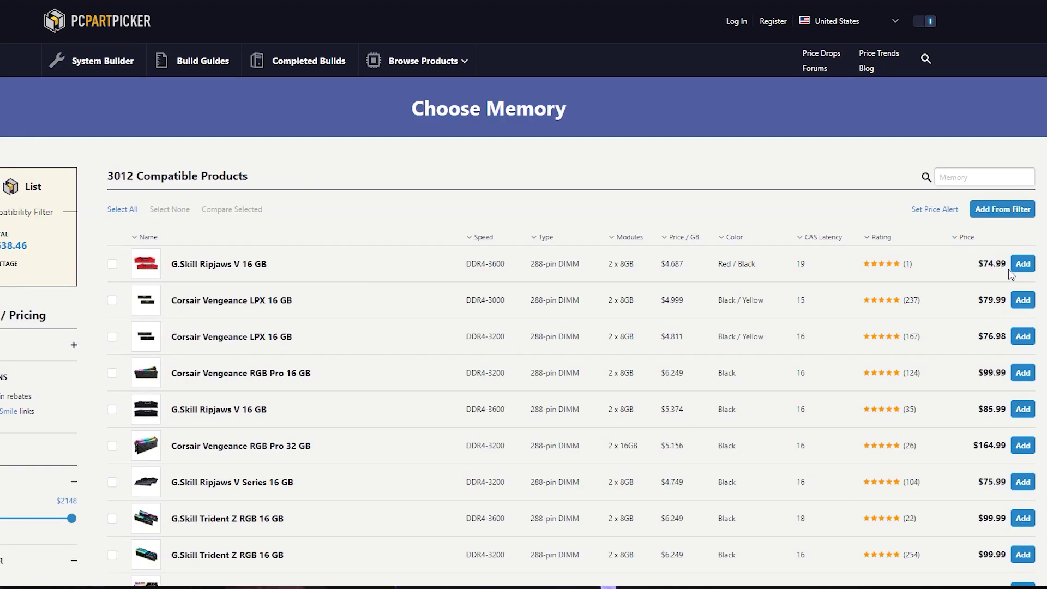
click(1022, 265)
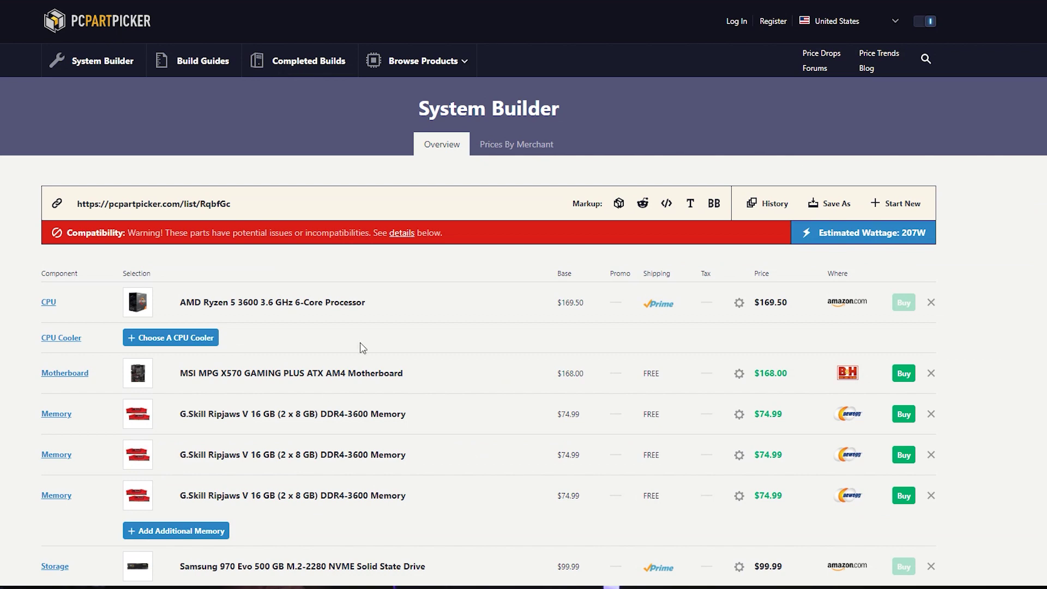
Open the details of the compatibility warning and remove the third G.Skill Ripjaws V memory kit from the build.
click(402, 233)
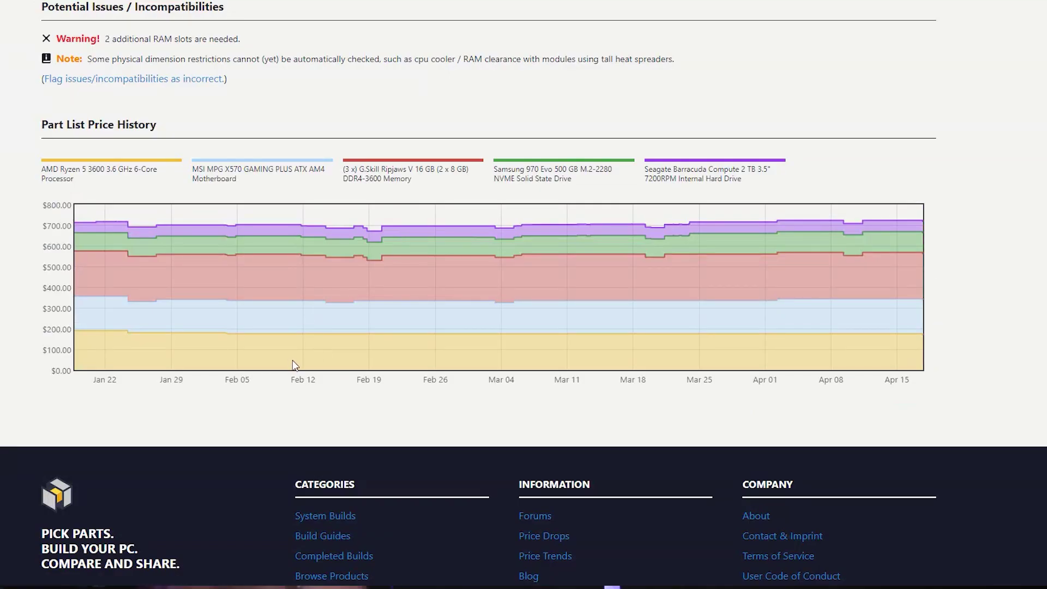
scroll(278, 349, up, 1)
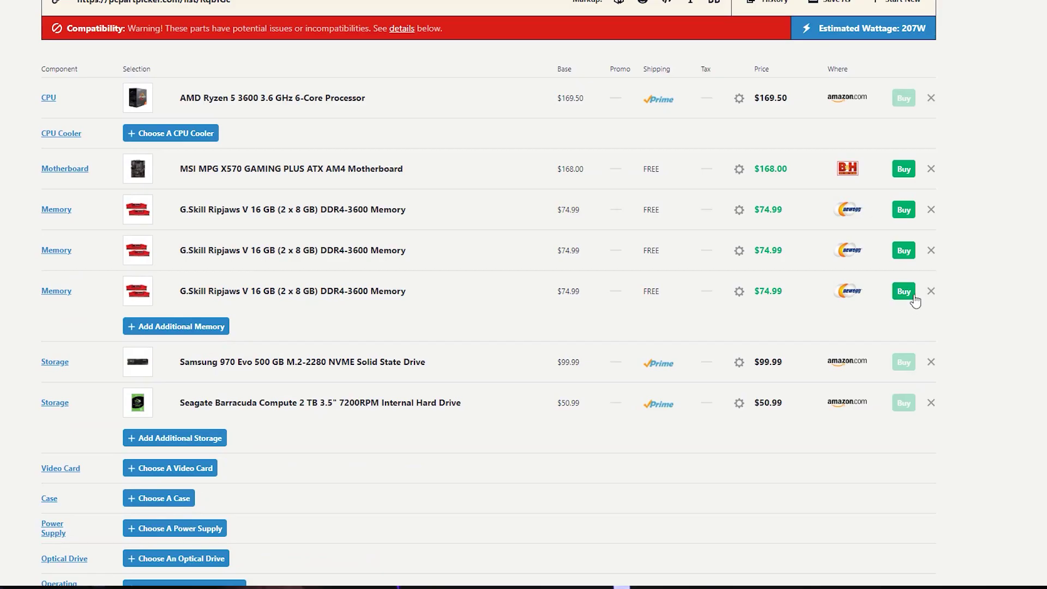
click(929, 297)
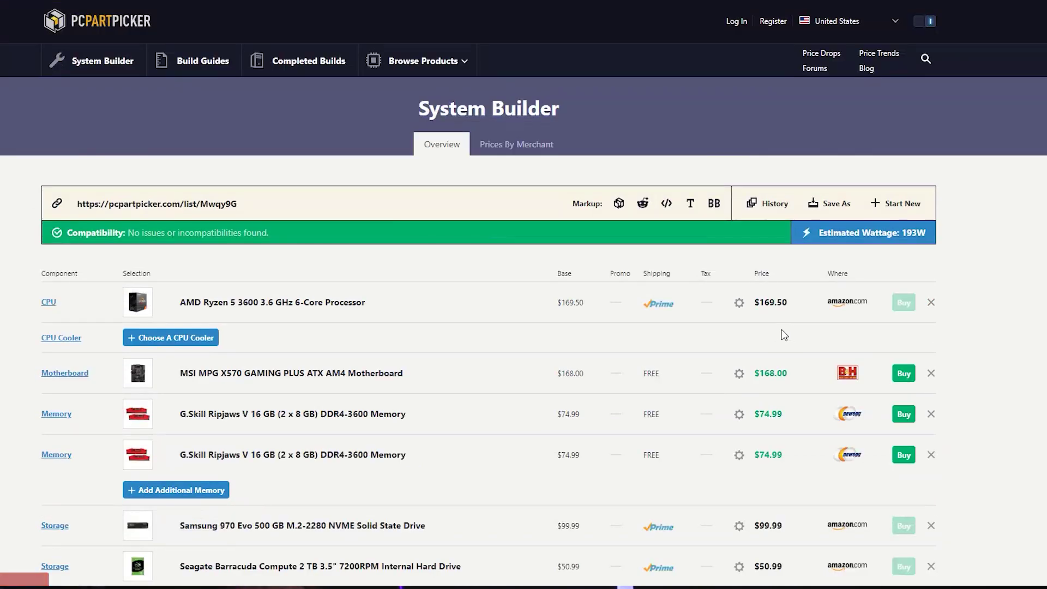
Add the EVGA BLACK GAMING video card with the GeForce RTX 2070 SUPER chipset to the build.
scroll(110, 275, down, 5)
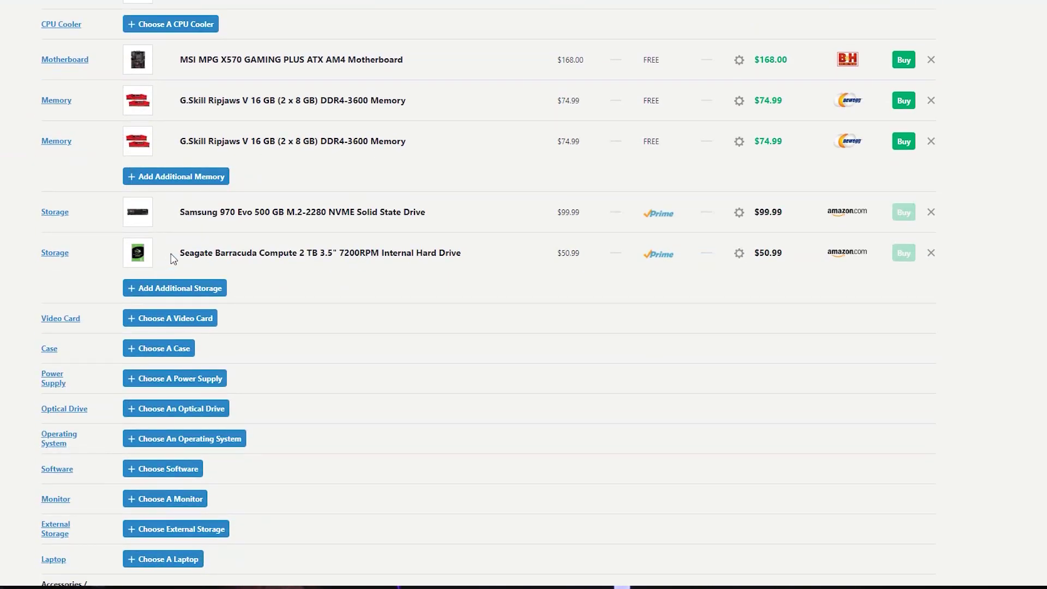
scroll(236, 290, down, 1)
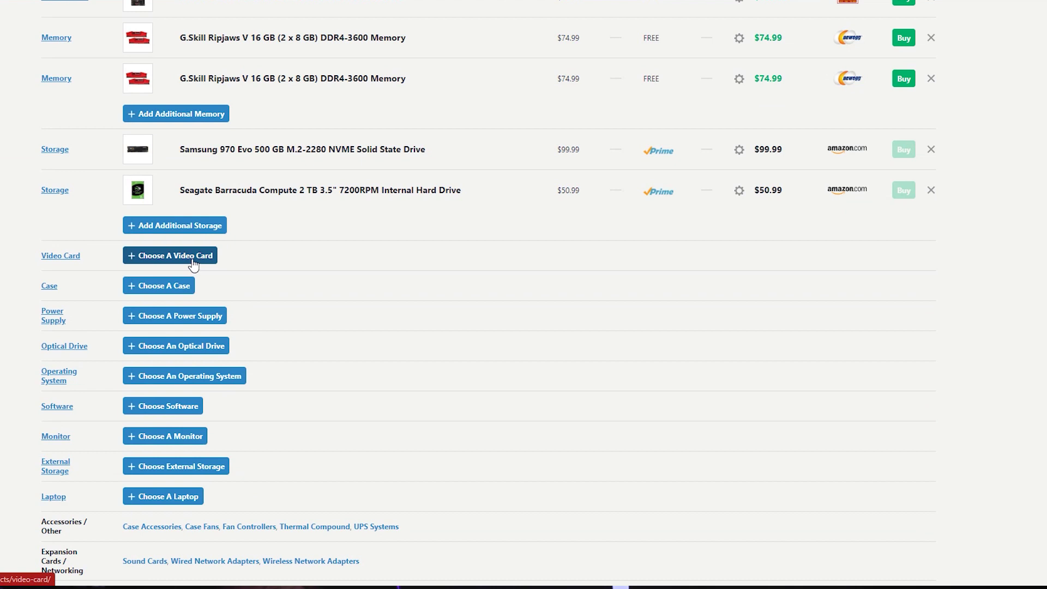
click(196, 255)
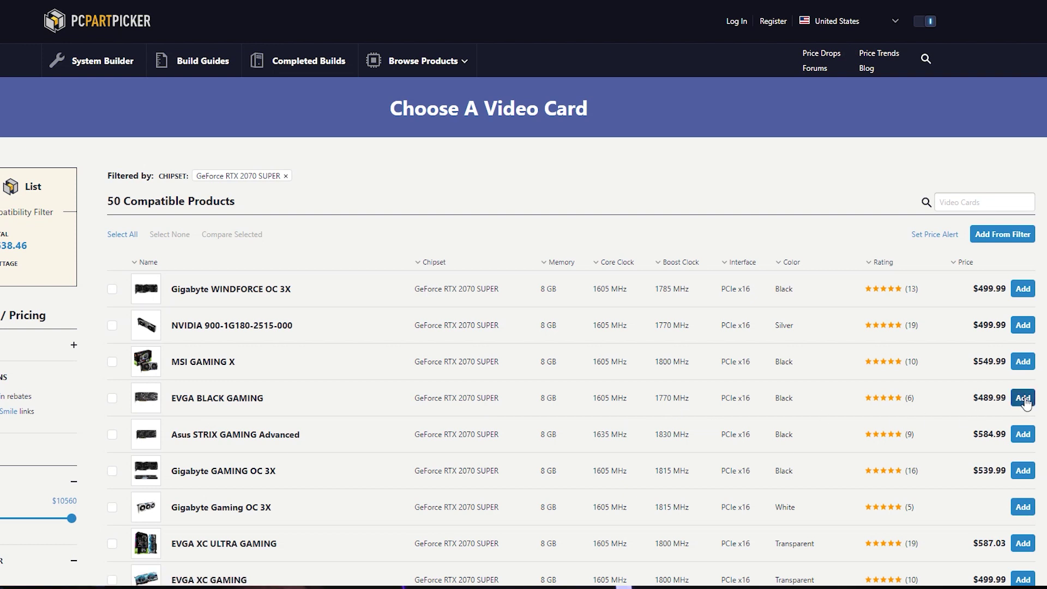
click(1023, 399)
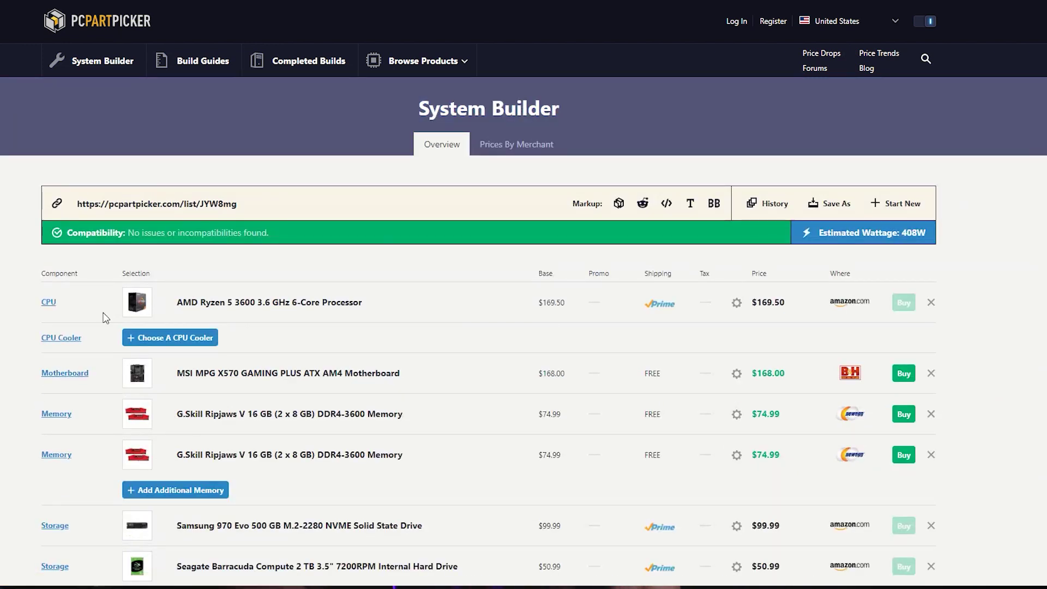
Review the parts list and examine the motherboard filters, including manufacturer, rating, socket, form factor and chipset.
scroll(105, 317, down, 5)
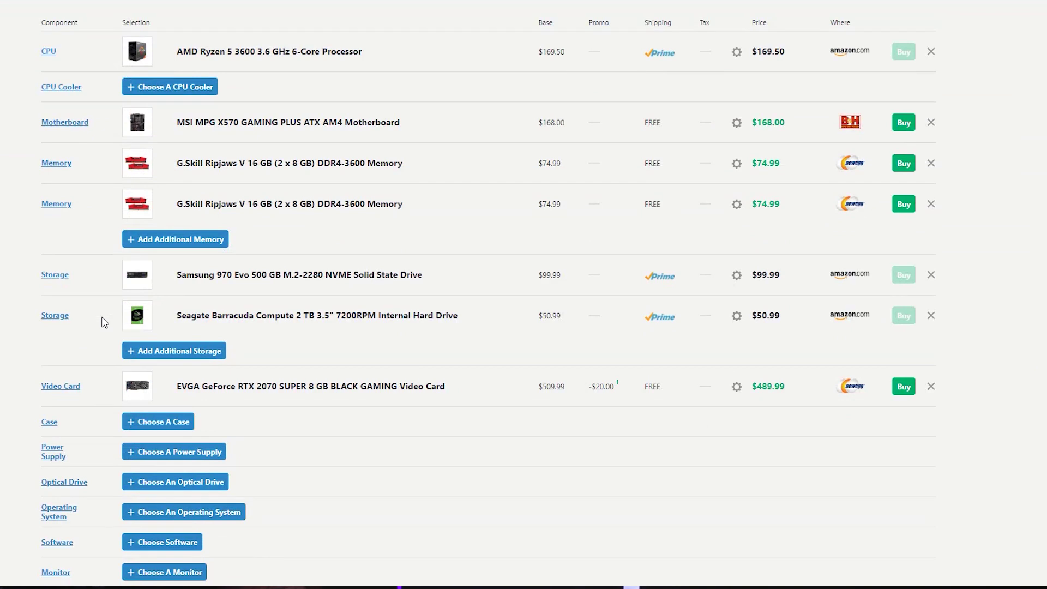
scroll(87, 218, up, 1)
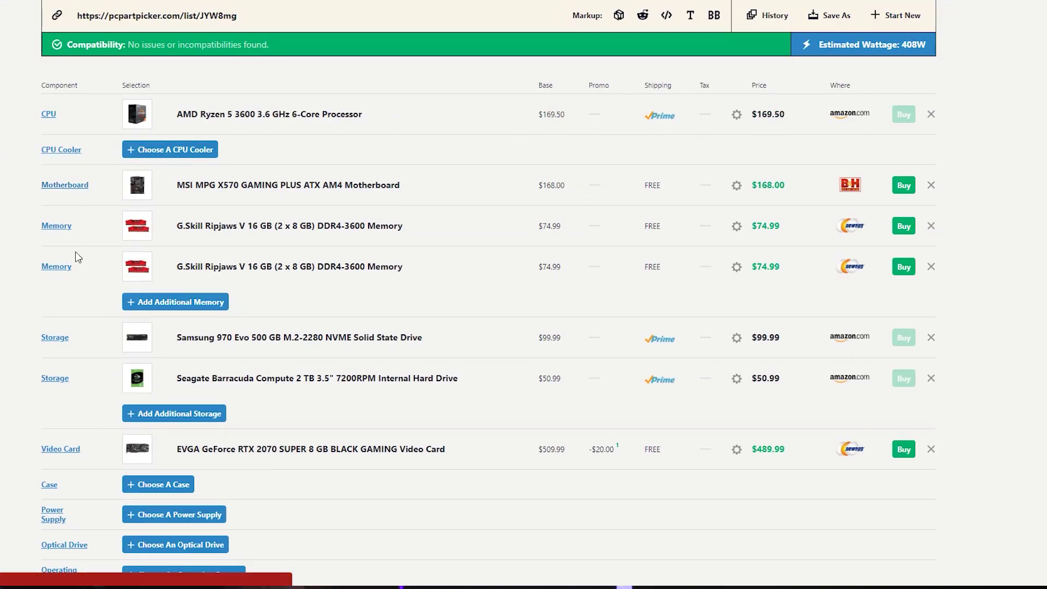
scroll(128, 300, down, 8)
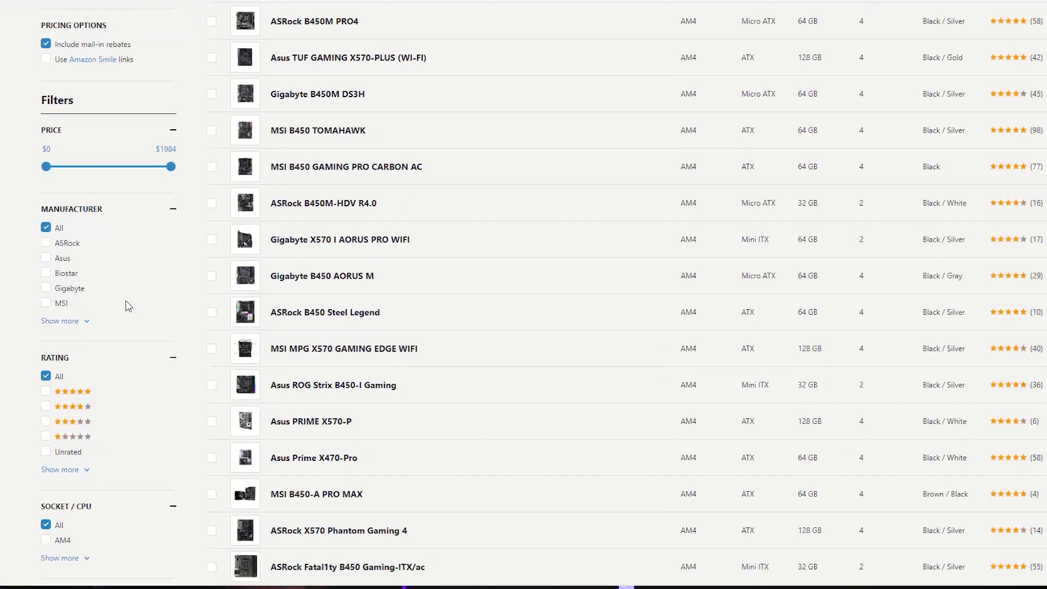
scroll(123, 251, down, 2)
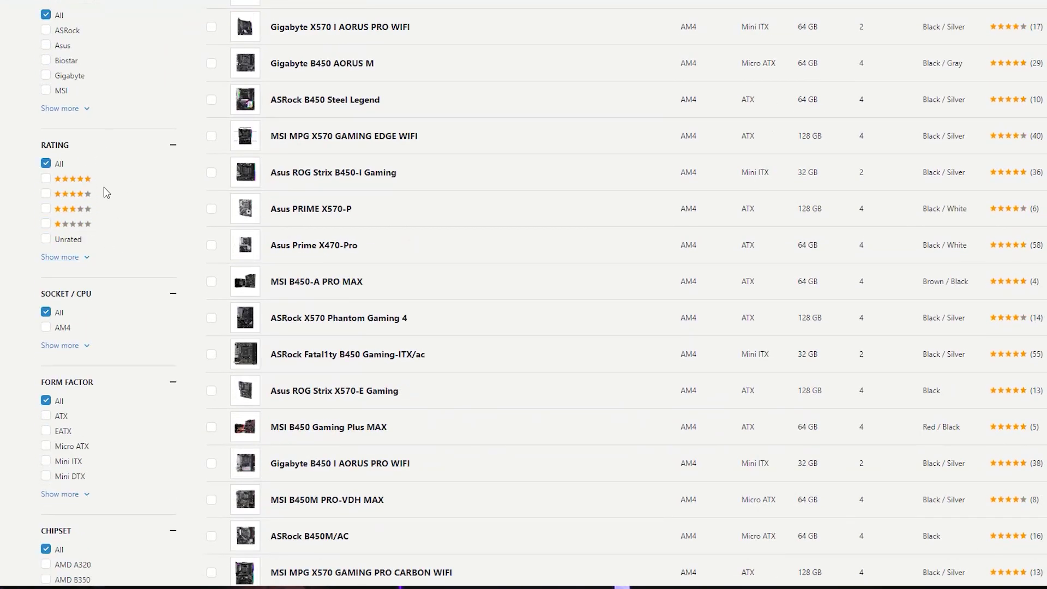
scroll(106, 193, down, 3)
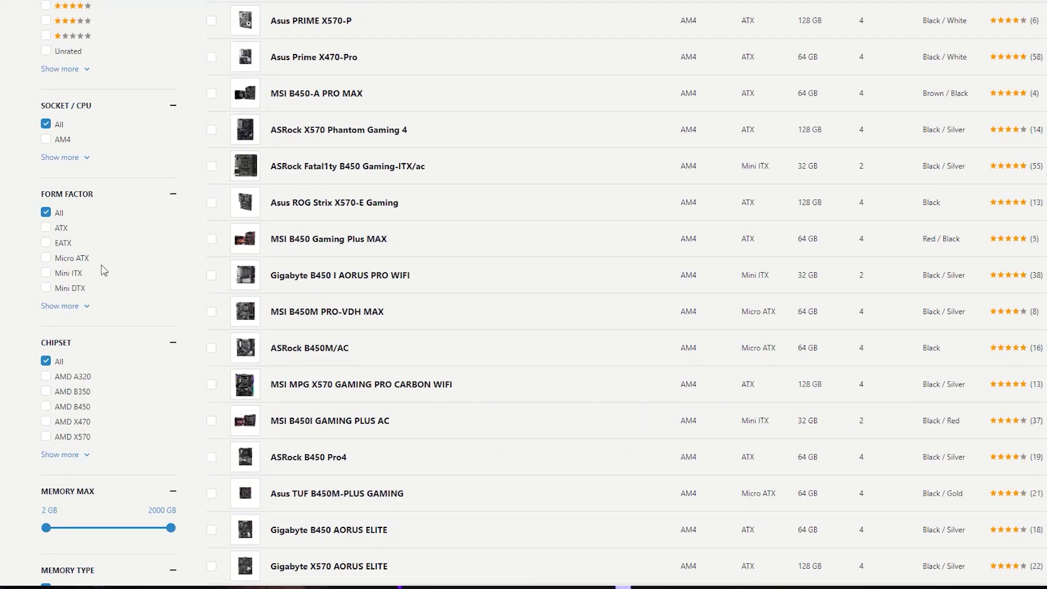
scroll(104, 312, down, 2)
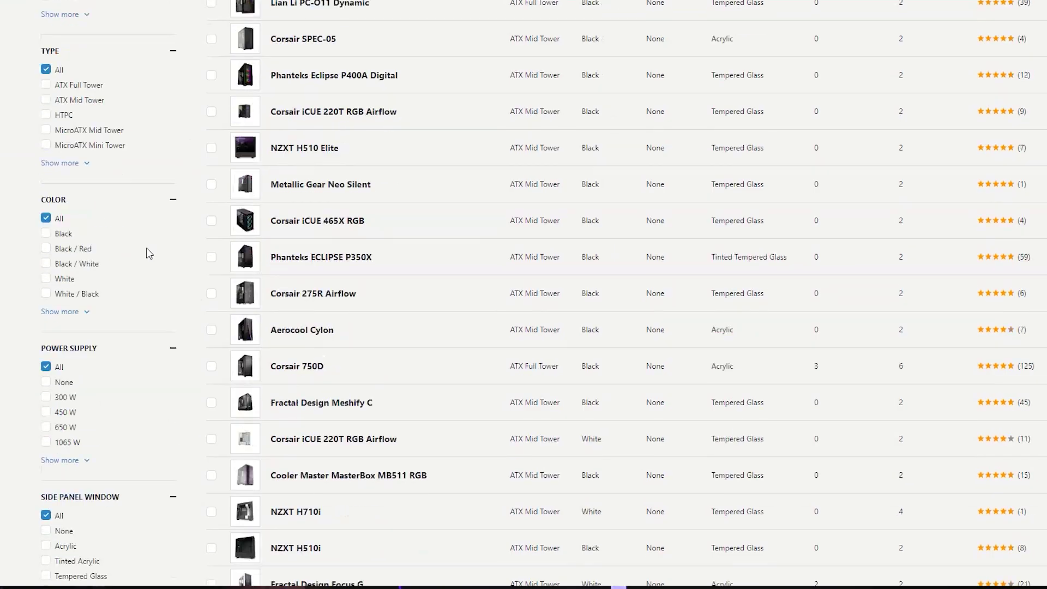
Examine the case filters, including type, color, power supply, side panel window, power supply shroud and front panel USB.
scroll(145, 253, down, 2)
scroll(112, 271, up, 8)
scroll(92, 240, down, 3)
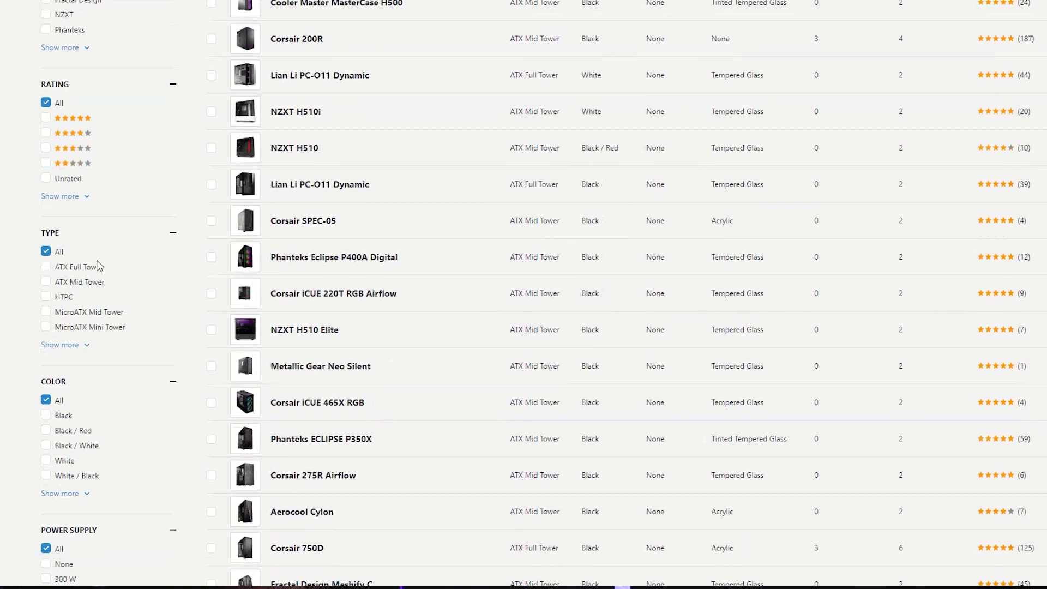
scroll(111, 298, down, 4)
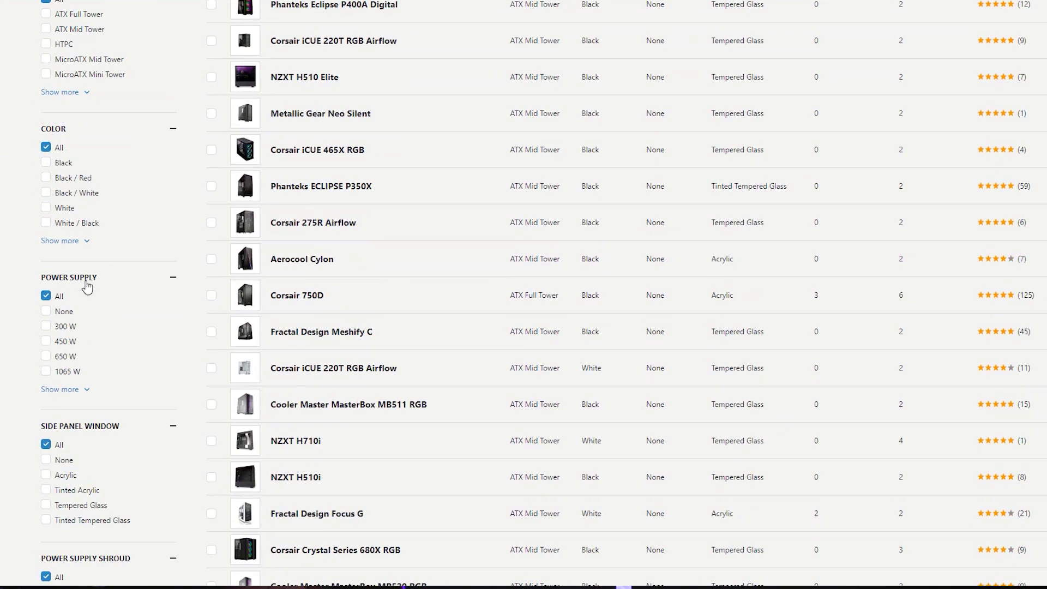
scroll(101, 281, down, 3)
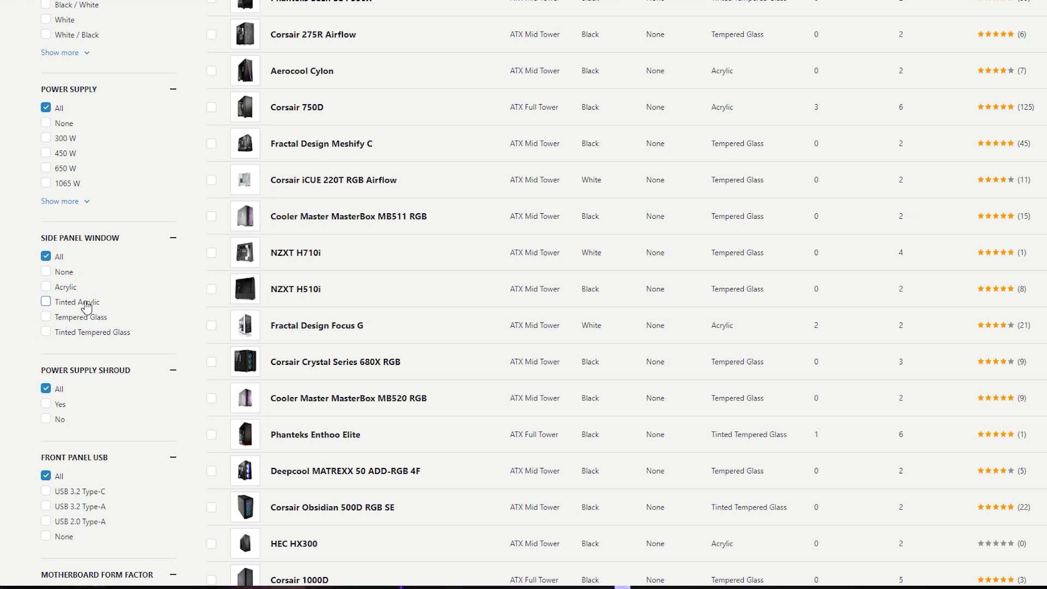
scroll(86, 307, down, 1)
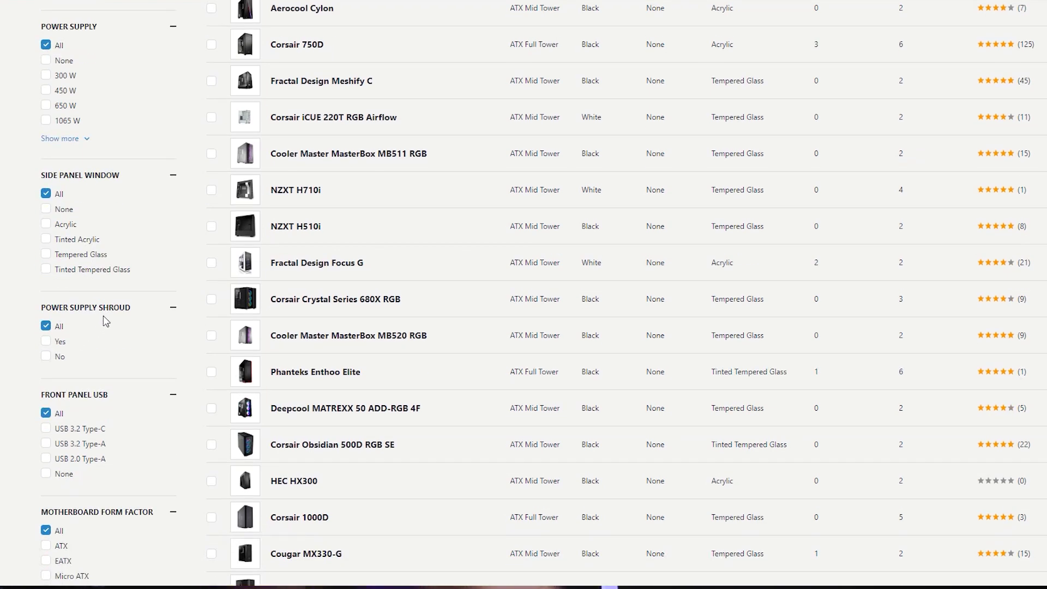
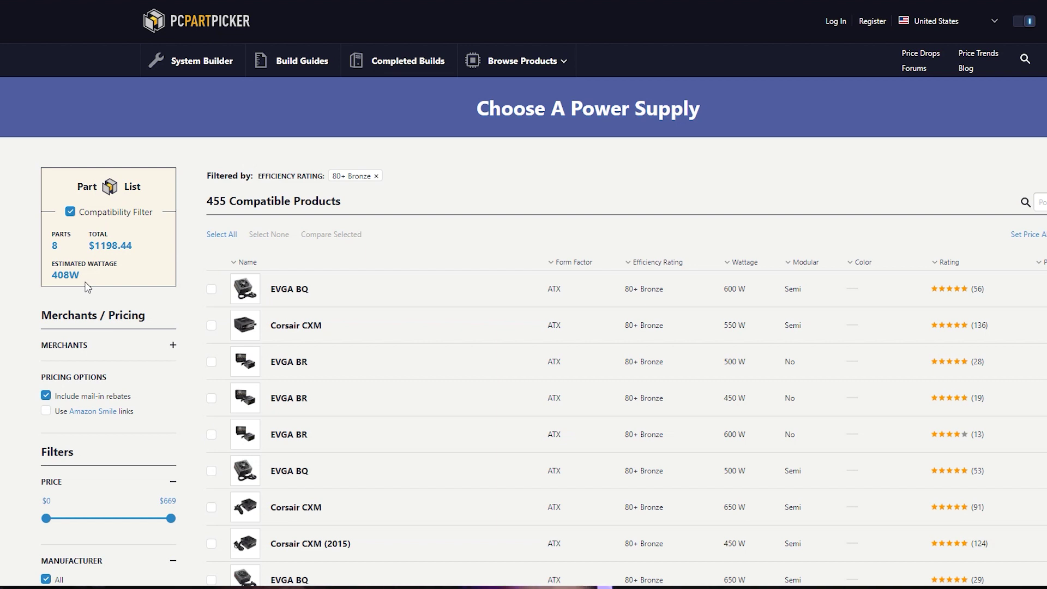
Filter the 80+ Bronze power supplies to semi-modular models.
scroll(88, 287, down, 15)
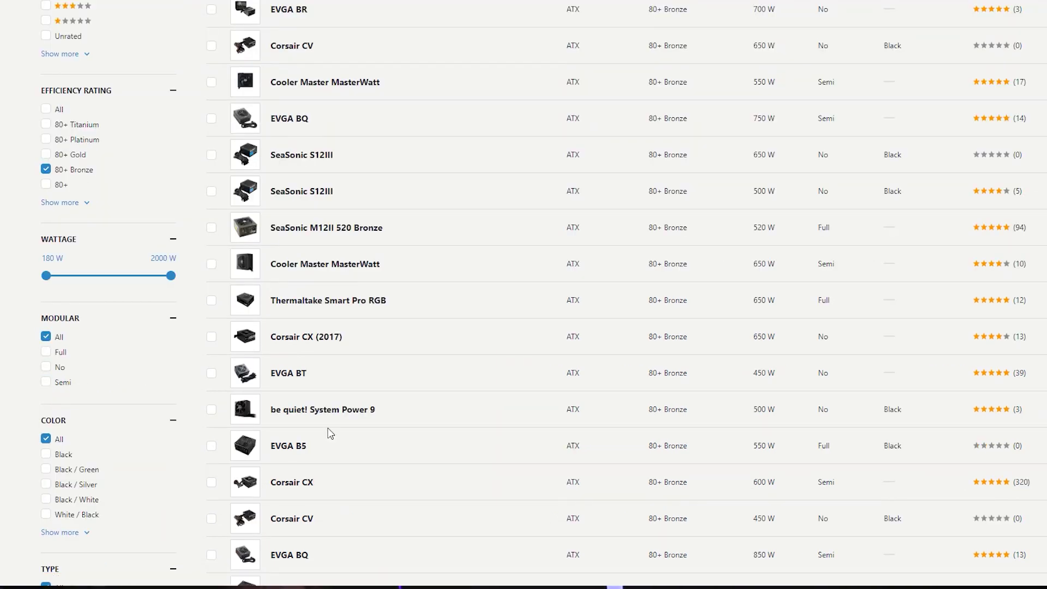
click(46, 382)
scroll(425, 382, down, 5)
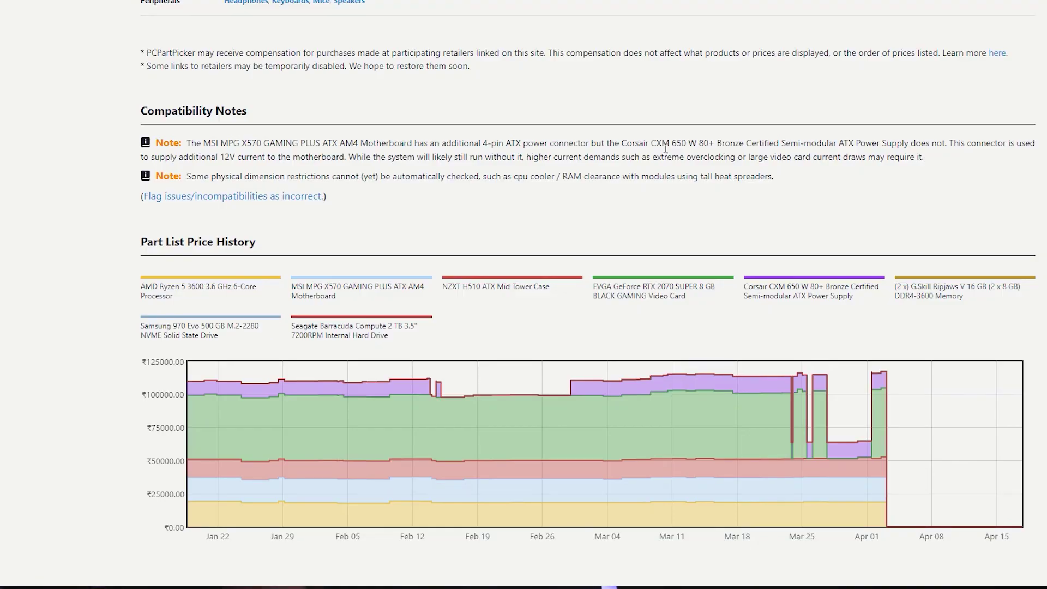
Open the build's compatibility notes and read the ones about the motherboard's power connector and physical clearances.
scroll(0, 353, up, 15)
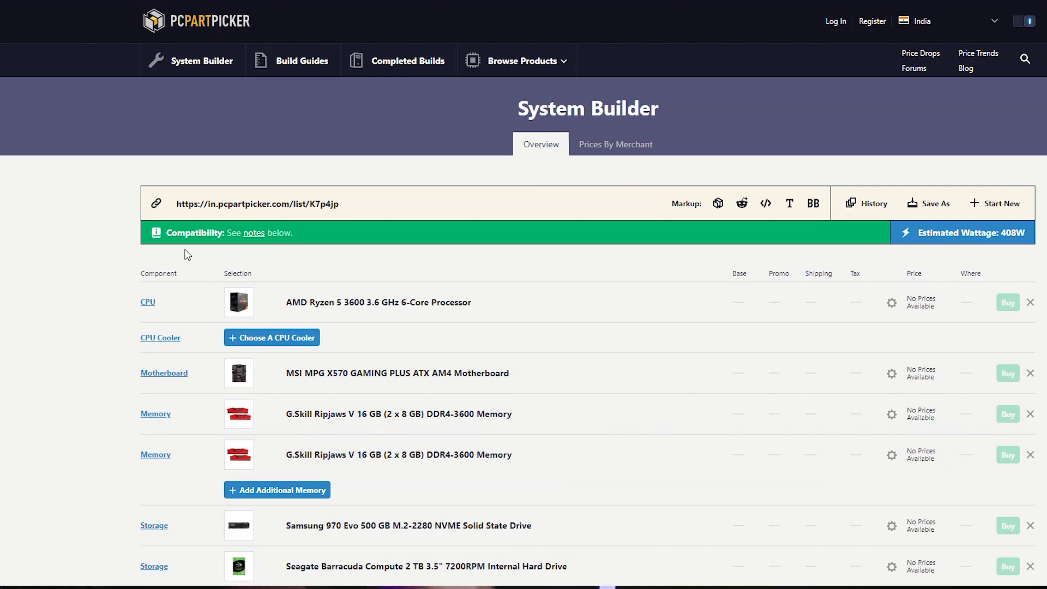
click(253, 237)
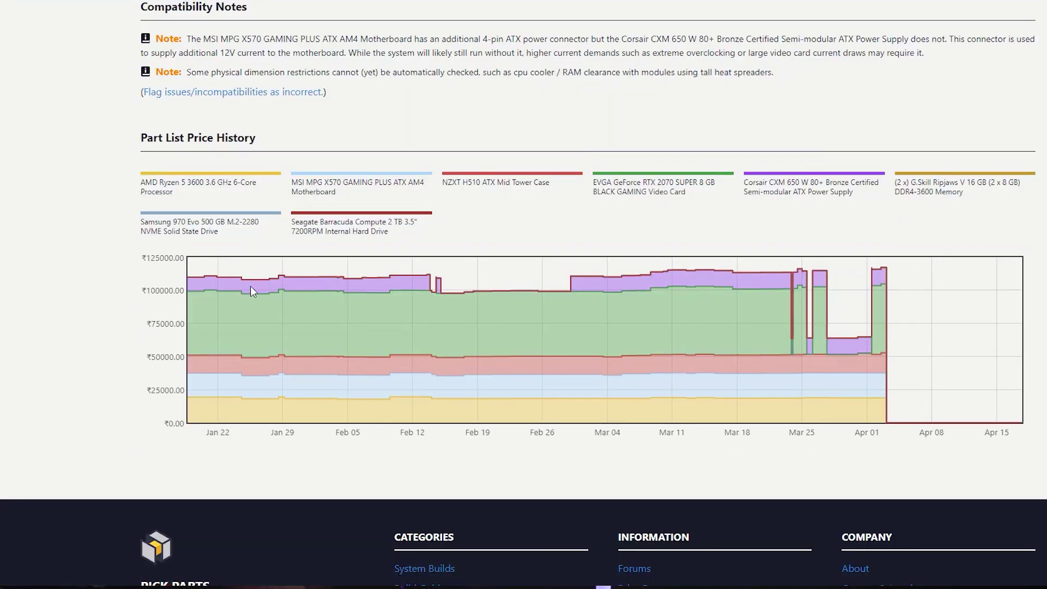
scroll(250, 286, up, 2)
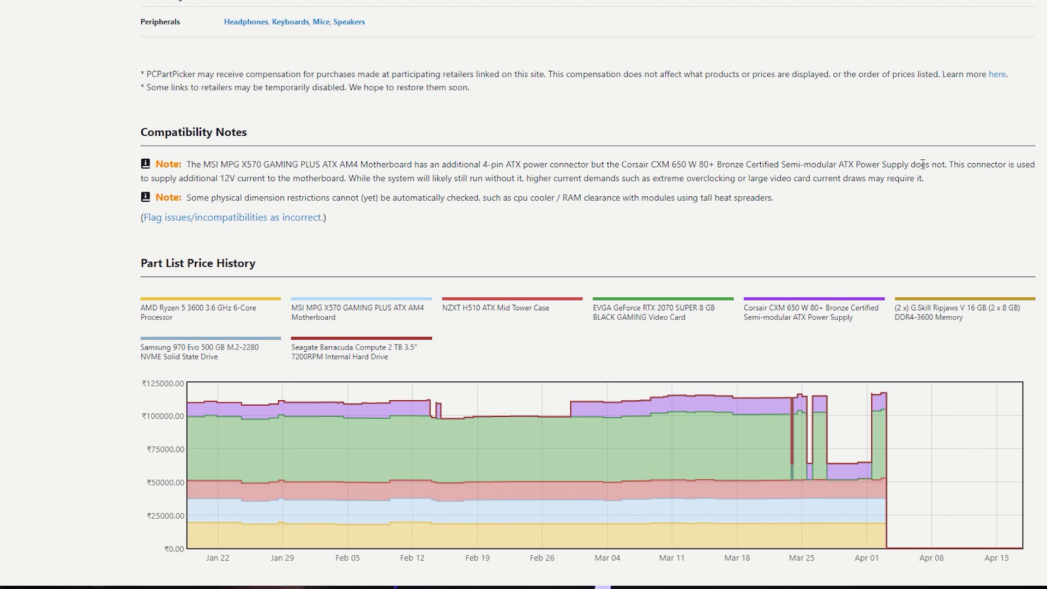
scroll(910, 160, up, 5)
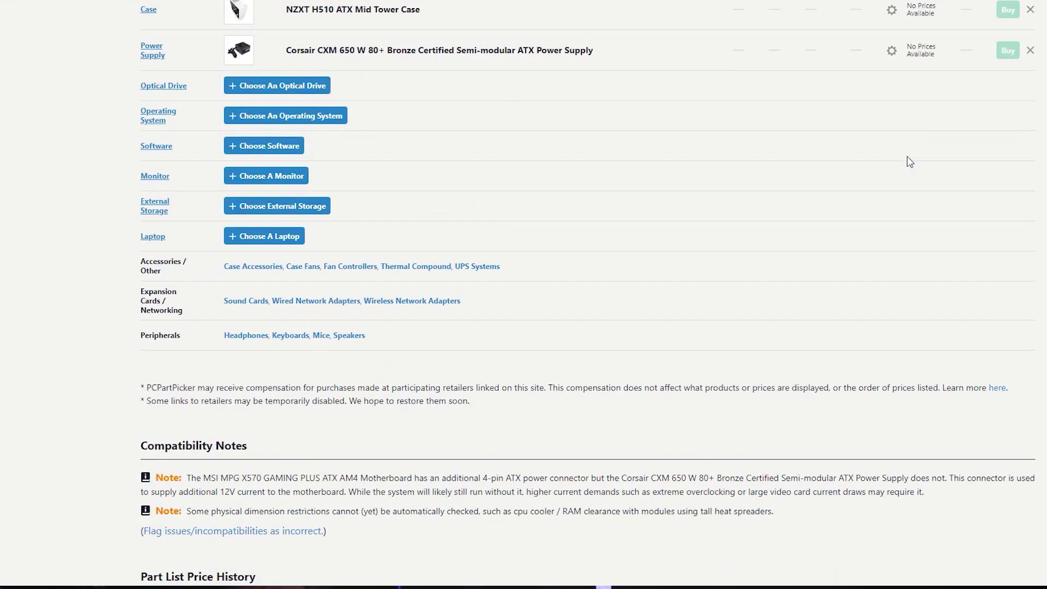
scroll(907, 156, down, 6)
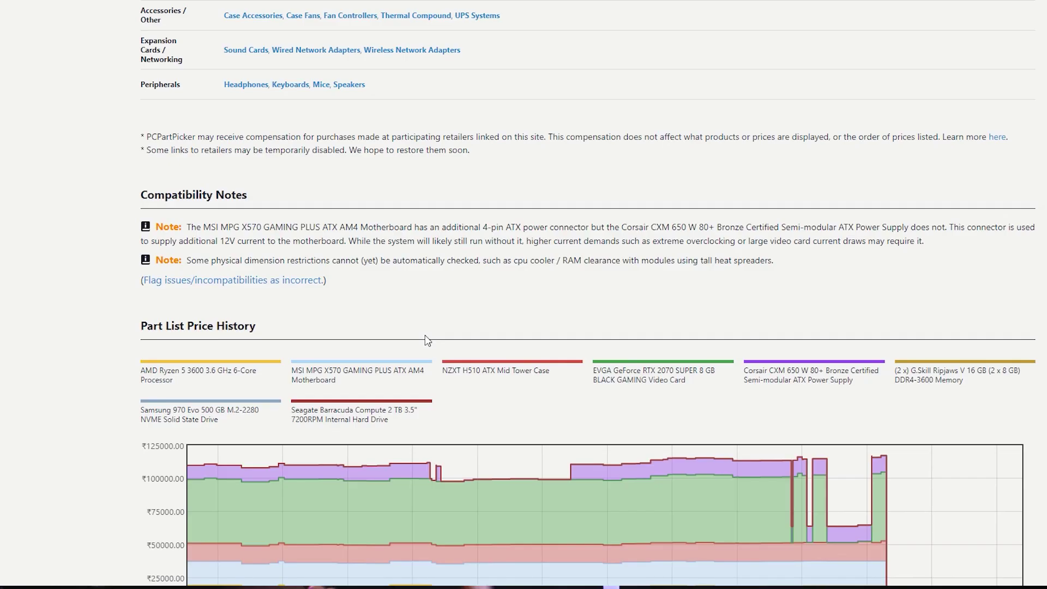
scroll(428, 338, up, 6)
scroll(425, 339, up, 9)
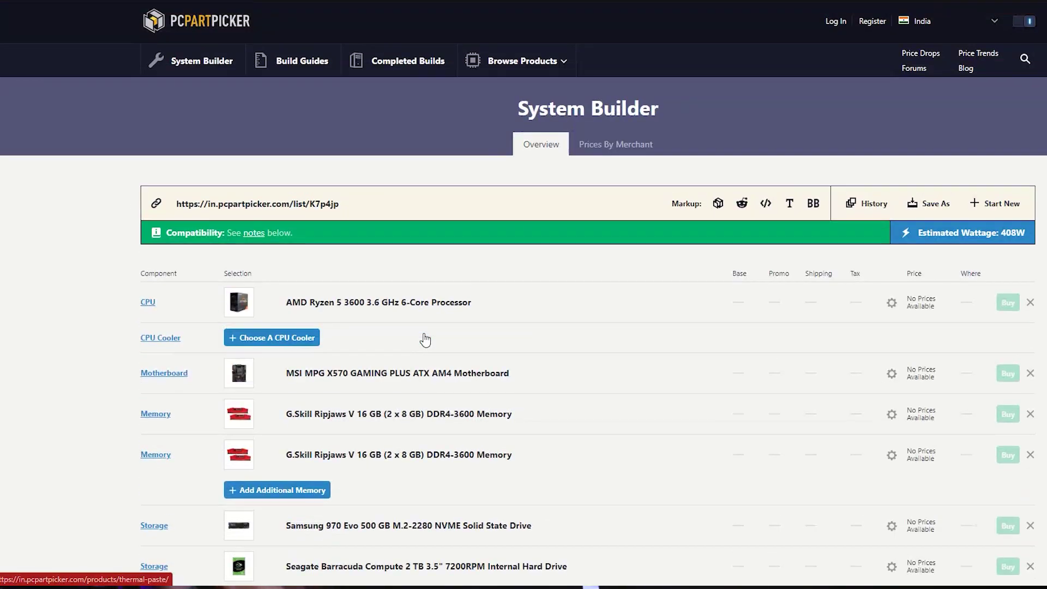
Open the MSI MPG X570 GAMING PLUS motherboard's product page and examine its socket, form factor, chipset and memory specifications.
click(311, 377)
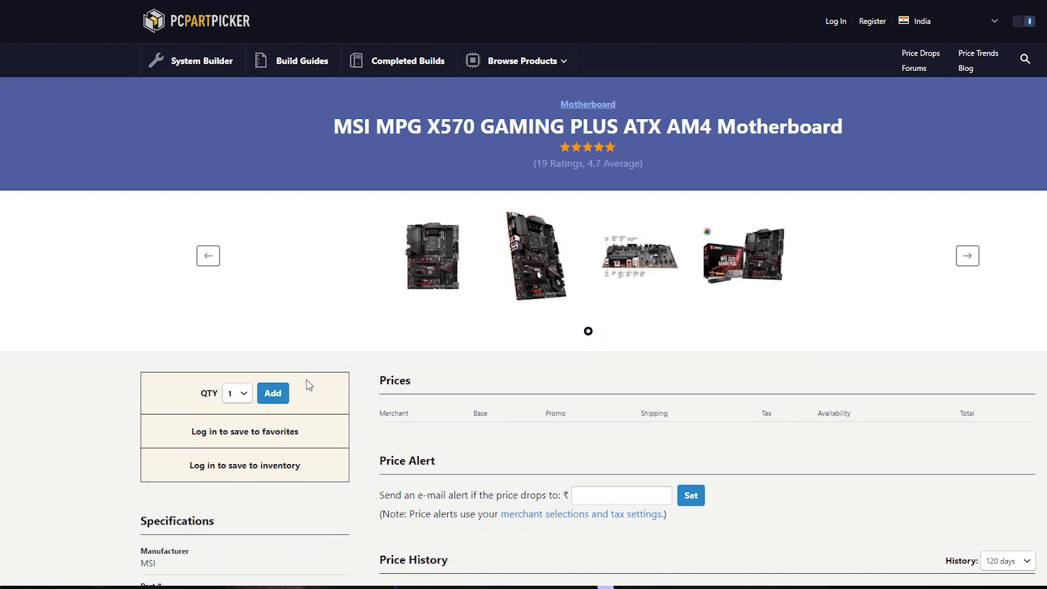
scroll(309, 385, down, 2)
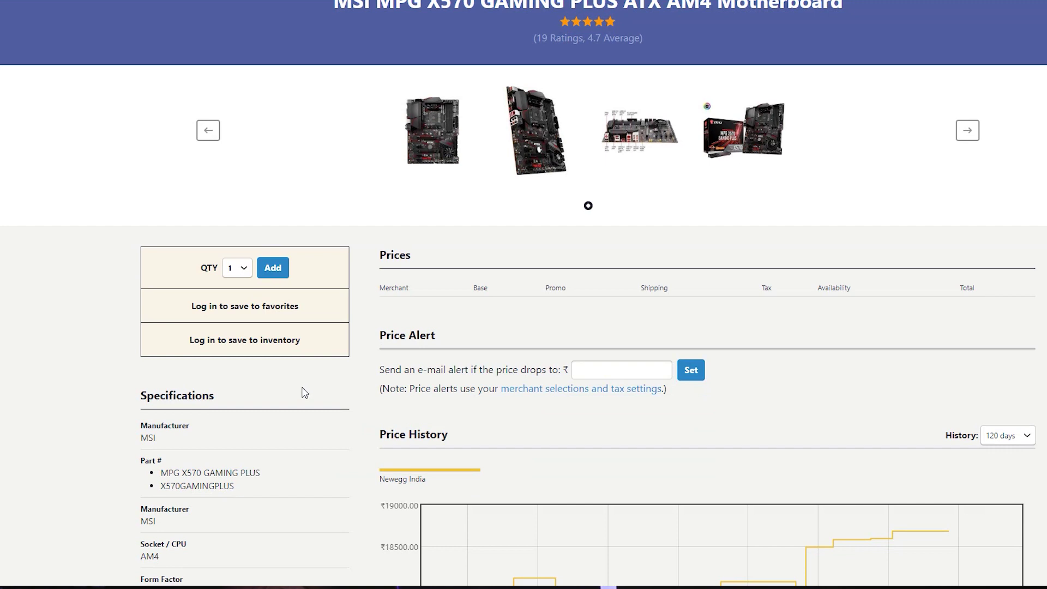
scroll(305, 393, down, 3)
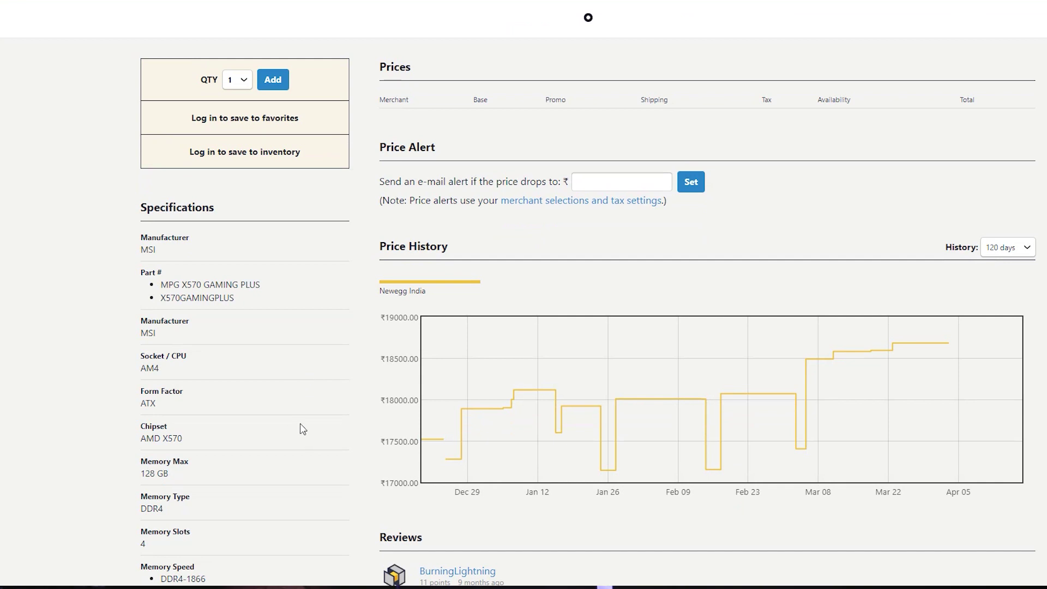
scroll(303, 429, up, 1)
scroll(301, 410, down, 2)
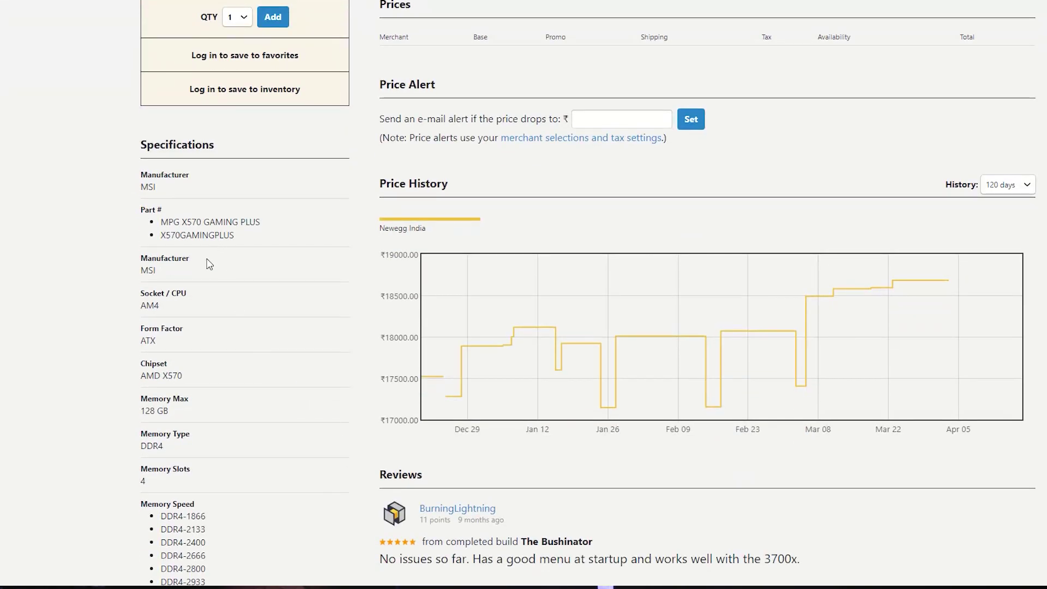
scroll(208, 264, down, 2)
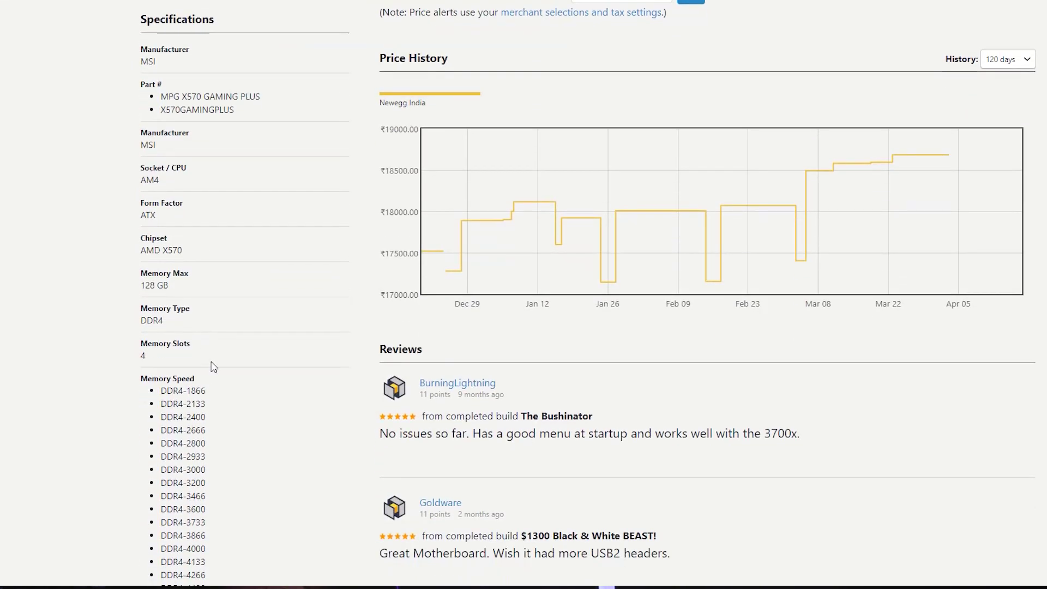
scroll(213, 366, down, 2)
scroll(200, 254, up, 1)
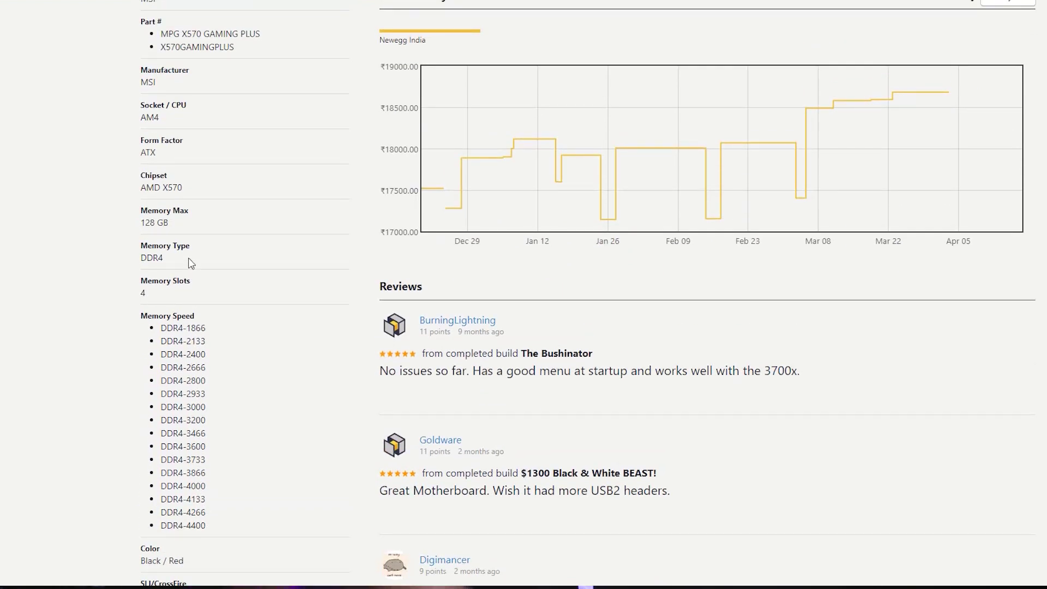
scroll(190, 263, up, 2)
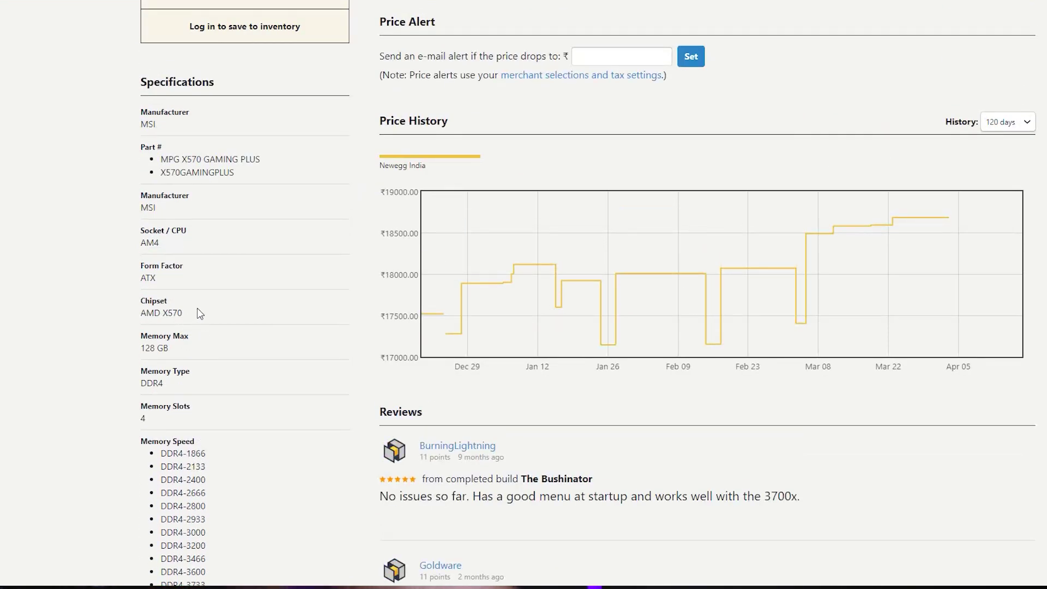
scroll(200, 280, up, 1)
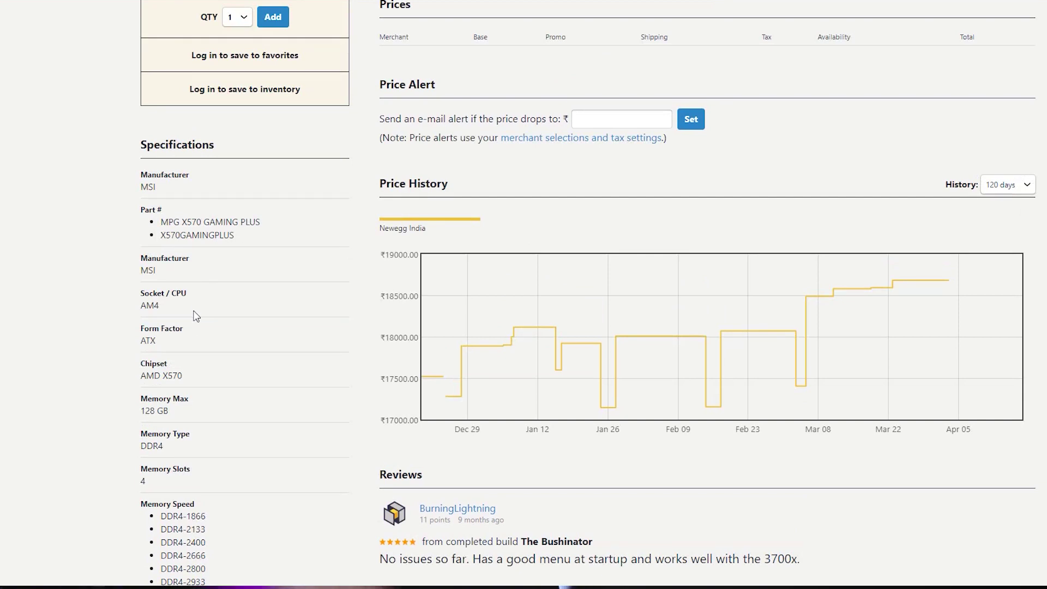
Examine the motherboard's PCI-E slot, onboard Ethernet, SATA, M.2 and USB header specifications.
scroll(248, 301, down, 7)
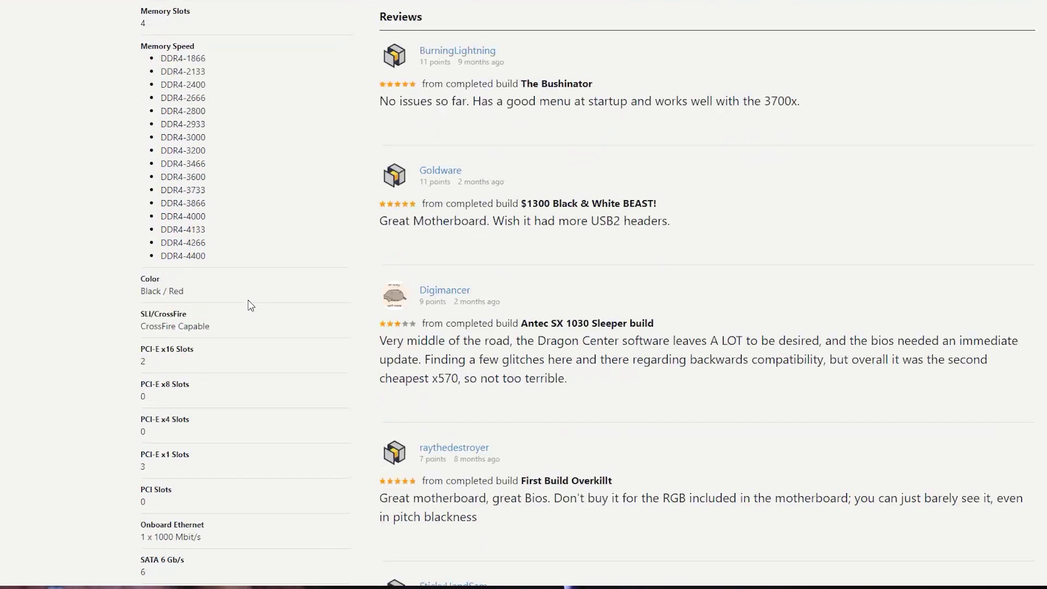
scroll(248, 304, down, 2)
scroll(223, 322, down, 1)
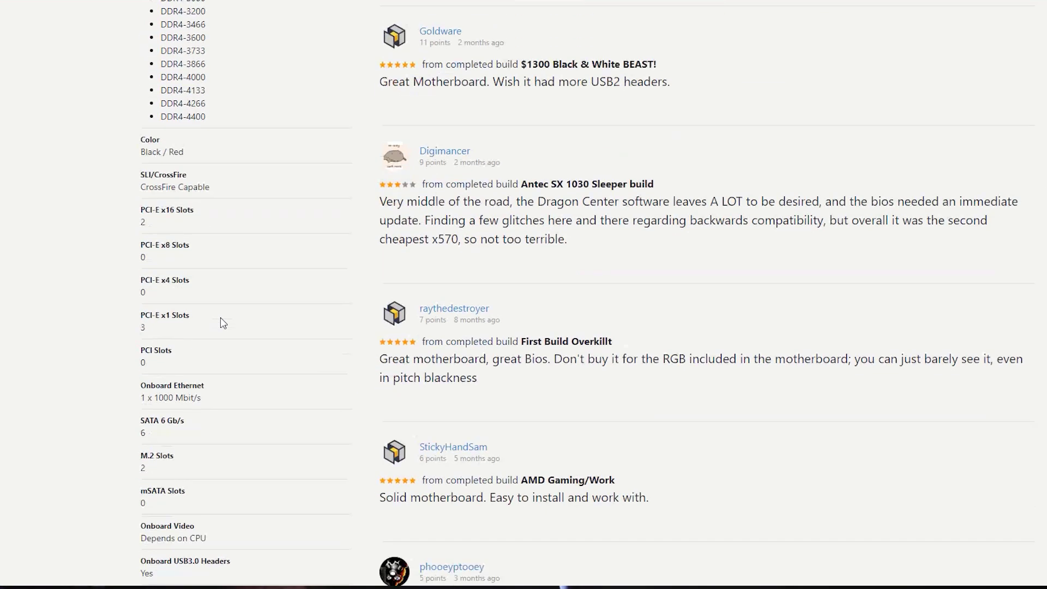
scroll(223, 321, down, 1)
Open the motherboard's first product photo and enlarge the page view to inspect the board's connectors.
key(Home)
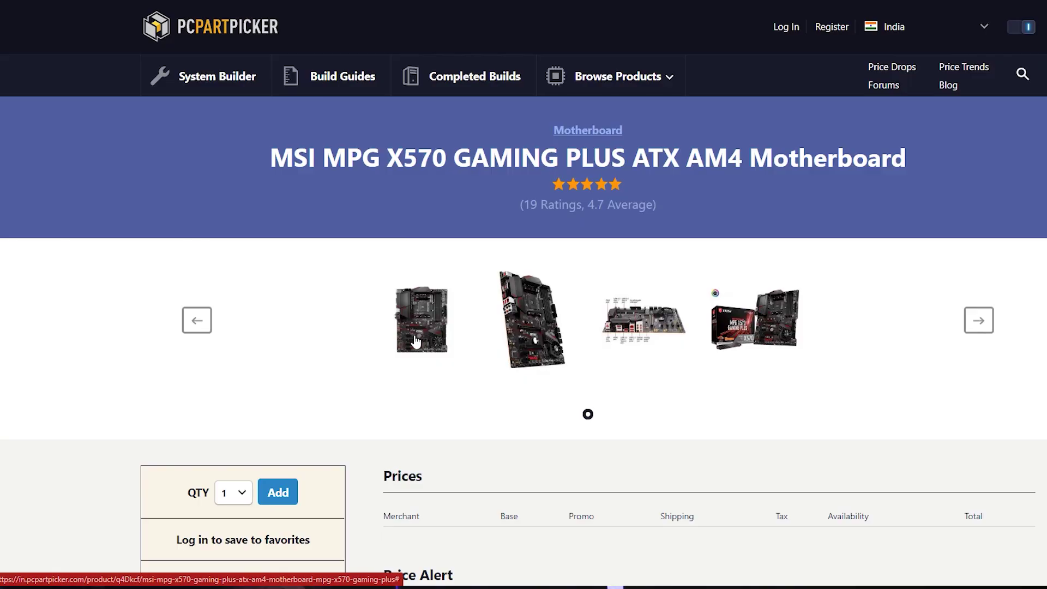
click(416, 341)
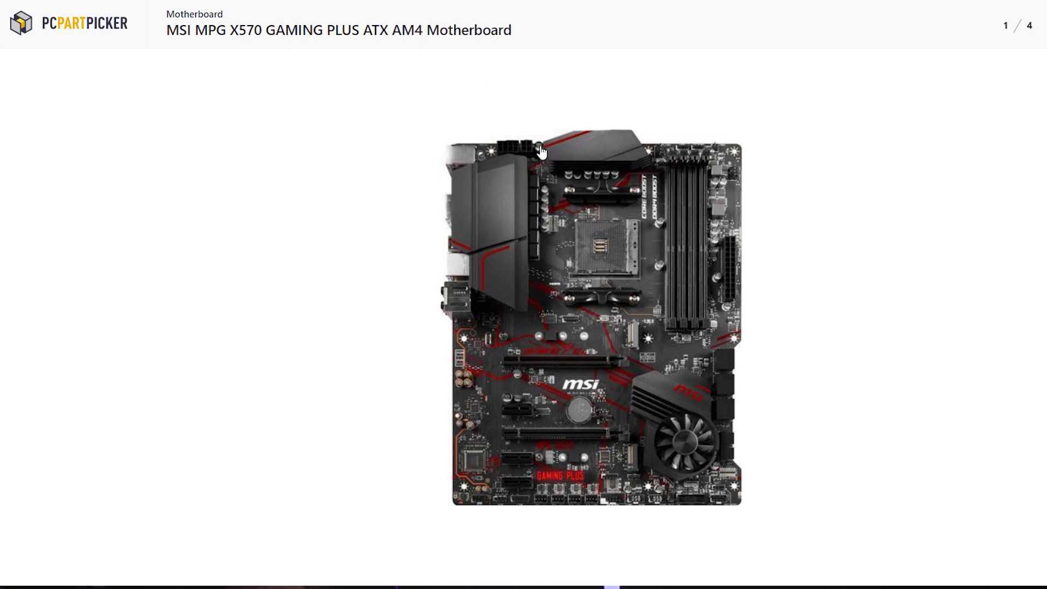
key(ctrl+plus)
key(ctrl+plus)
key(ctrl+plus)
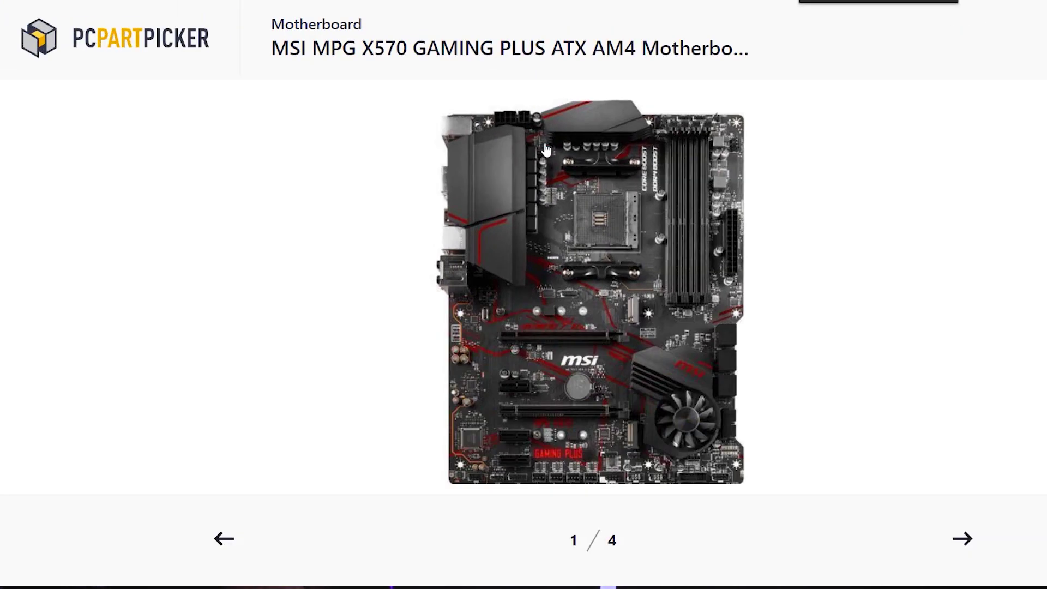